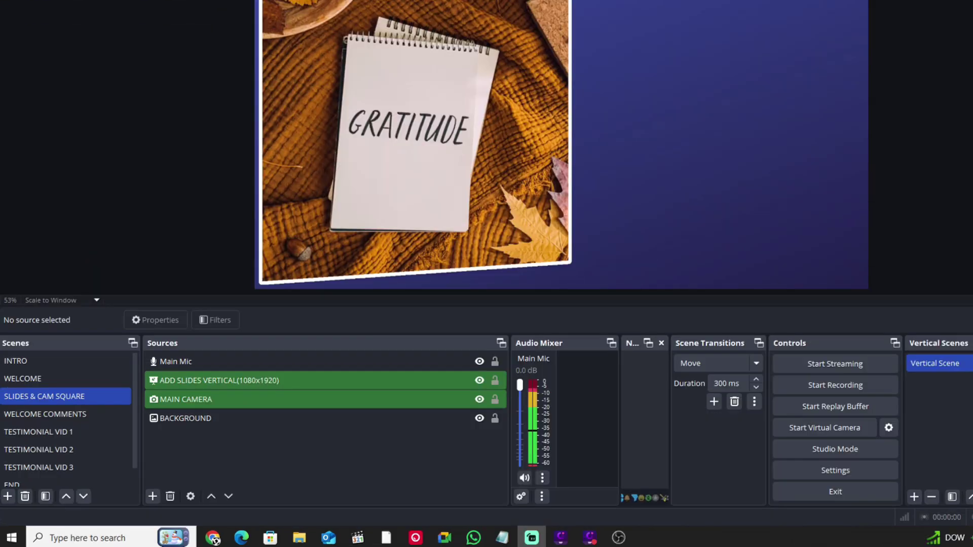
Search the computer for the Stream Deck app and launch it
left_click(30, 537)
type("STREA")
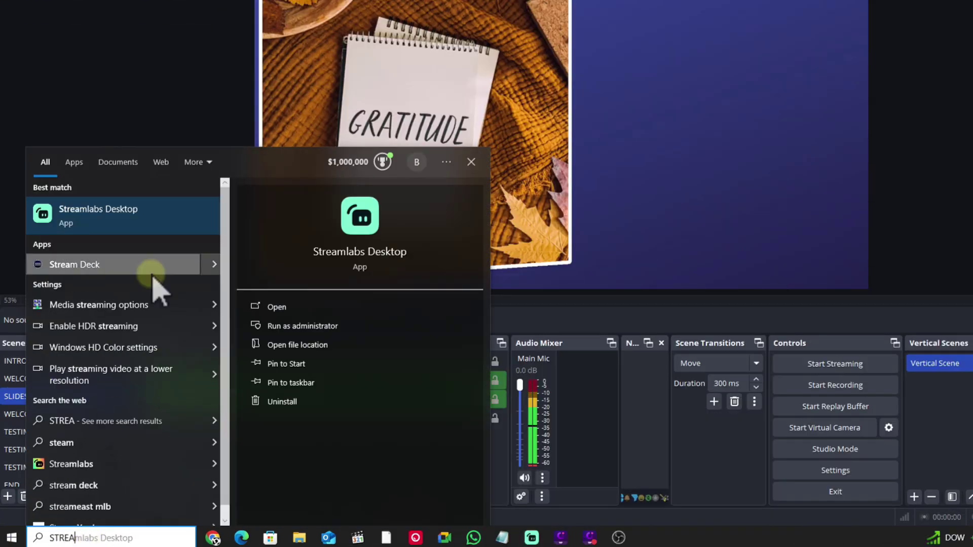
left_click(152, 274)
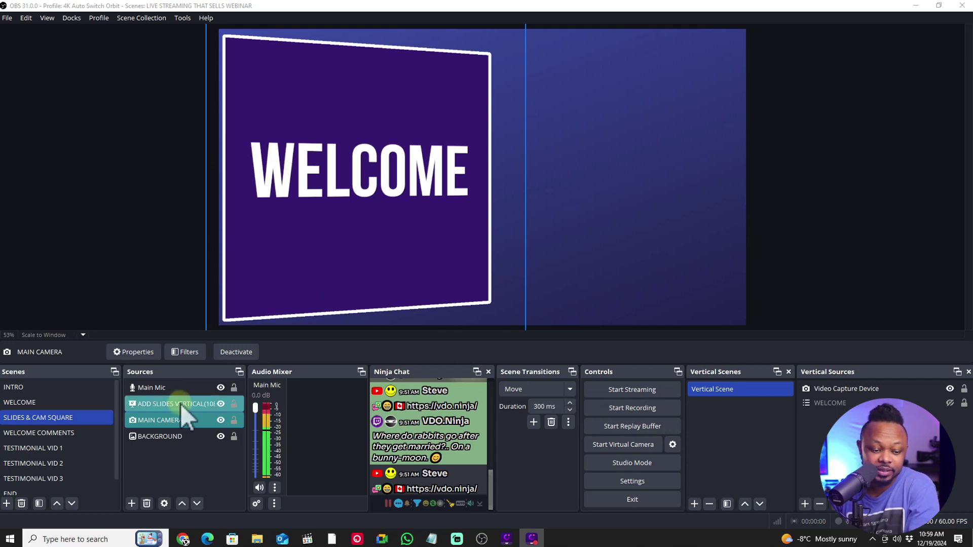
Add a new Image Slide Show source with the default name to the SLIDES & CAM SQUARE scene
left_click(132, 504)
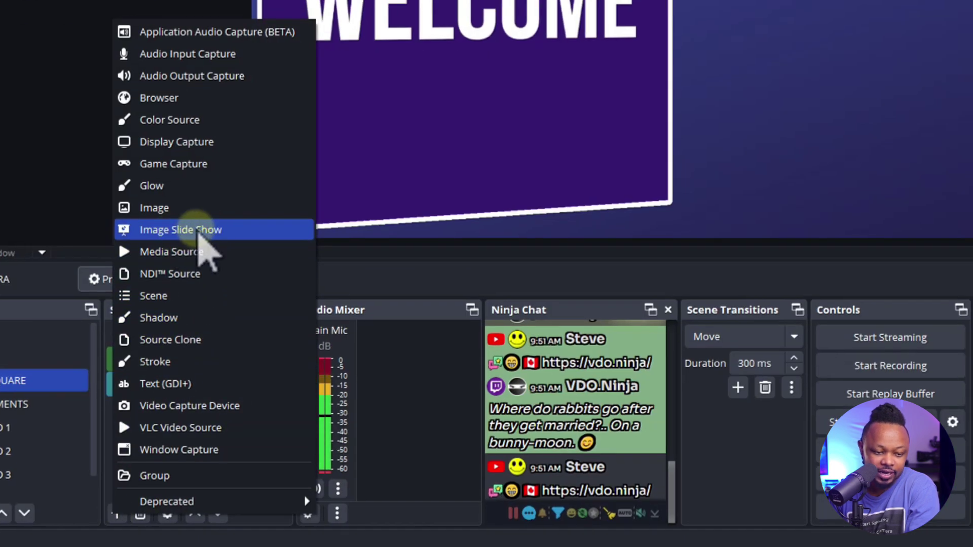
left_click(198, 233)
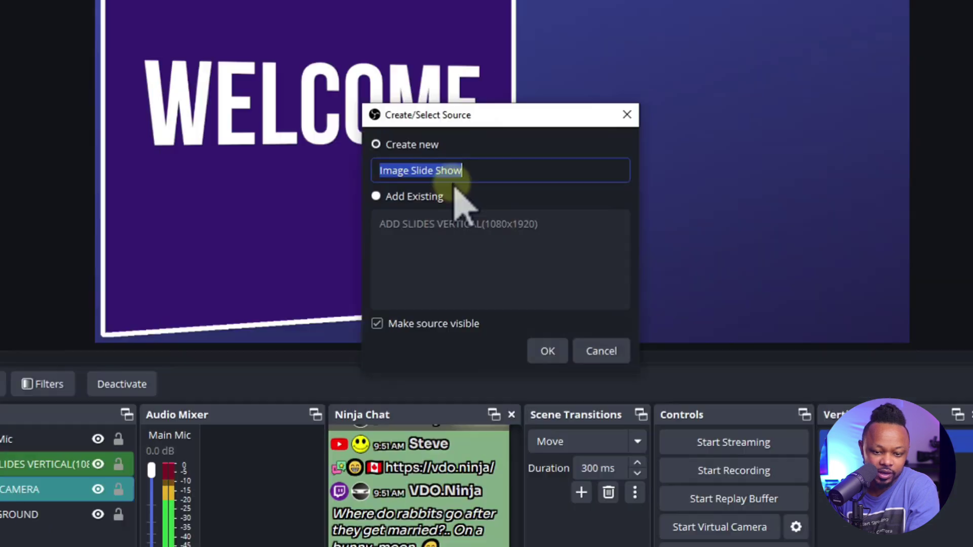
left_click(547, 351)
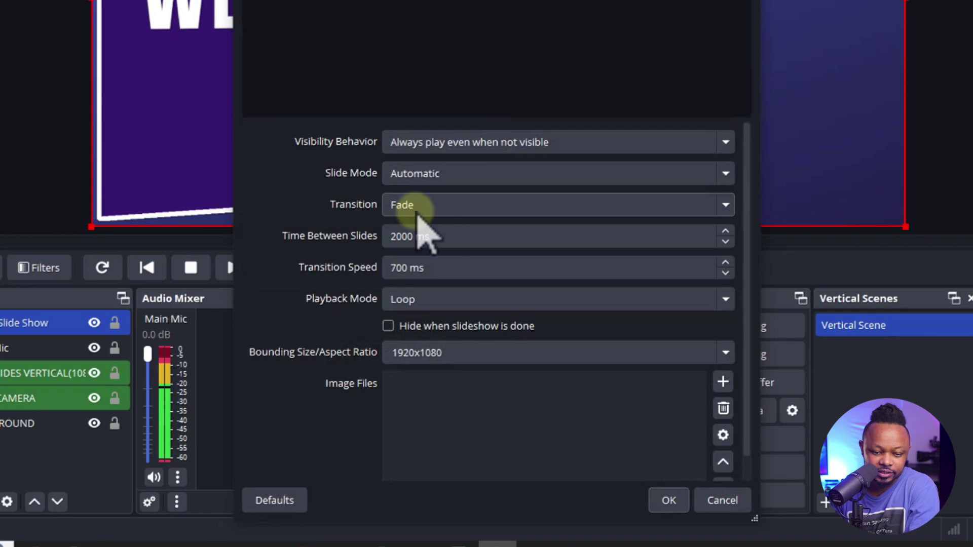
Set the new slideshow's slide mode to Manual (Use hotkeys to control slideshow) and its transition to Slide
left_click(430, 177)
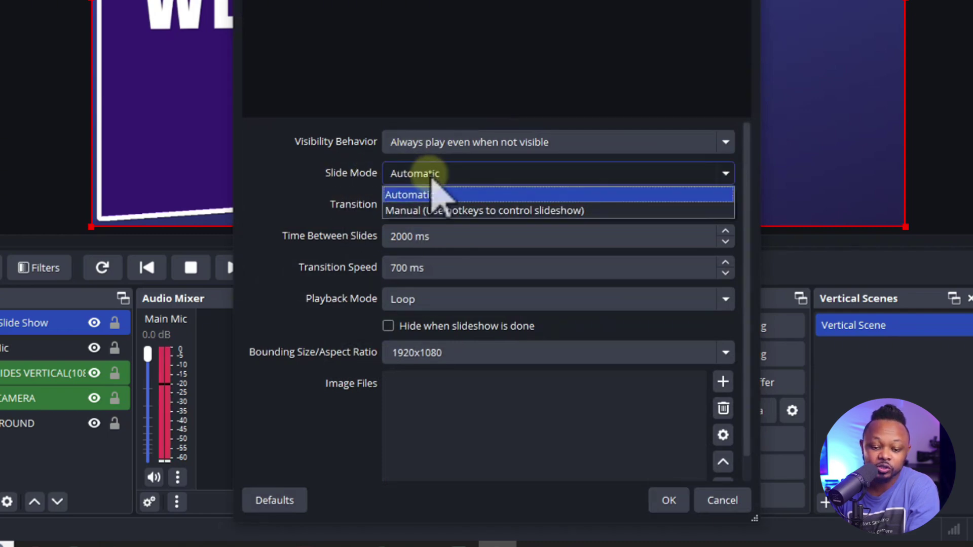
left_click(434, 211)
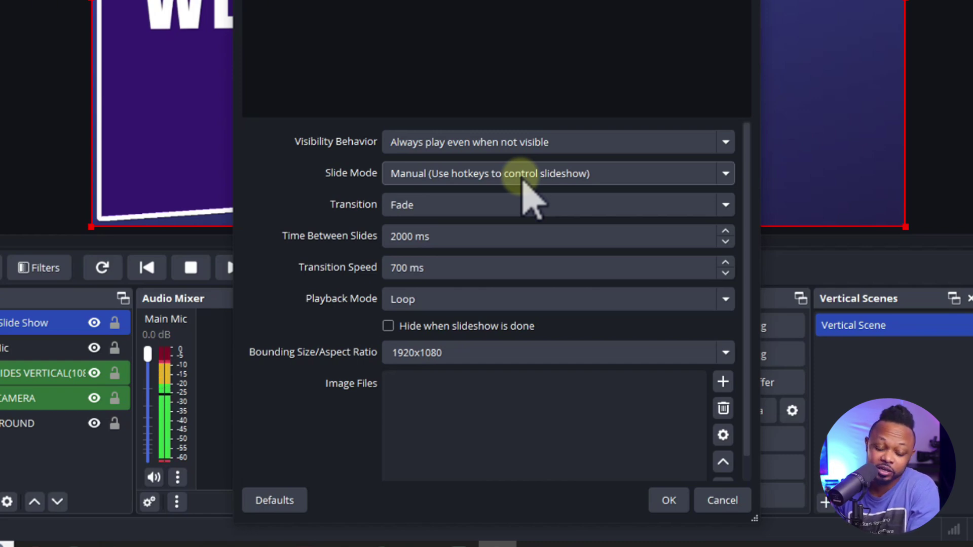
left_click(415, 206)
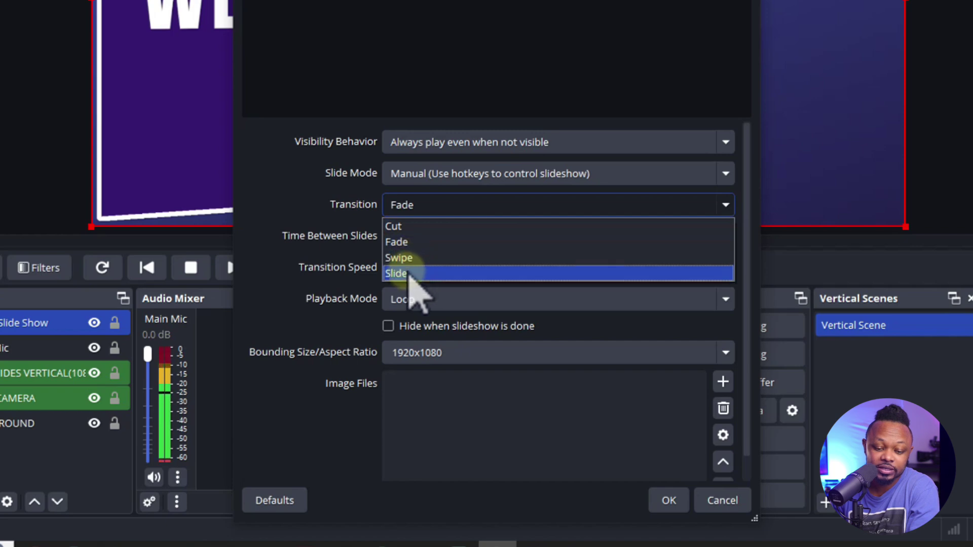
left_click(416, 260)
left_click(432, 207)
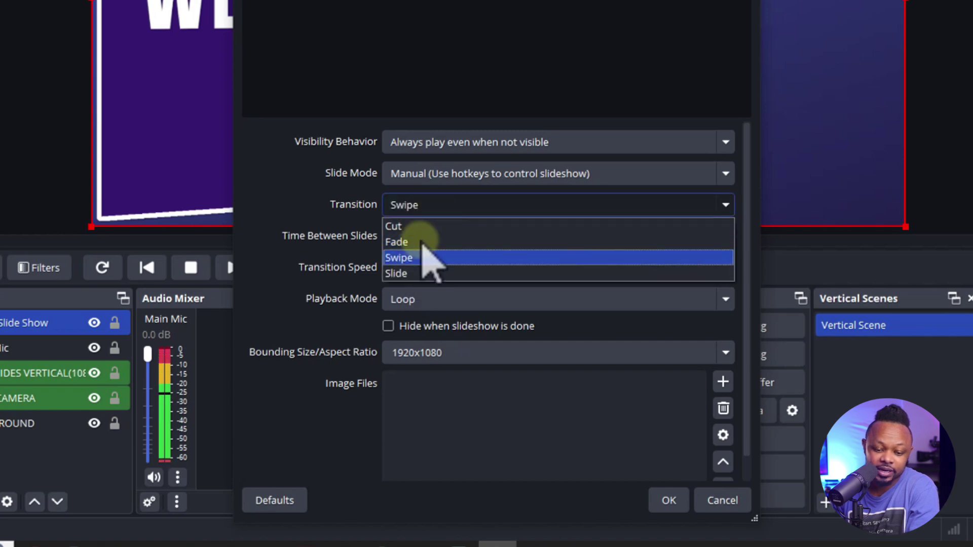
left_click(405, 269)
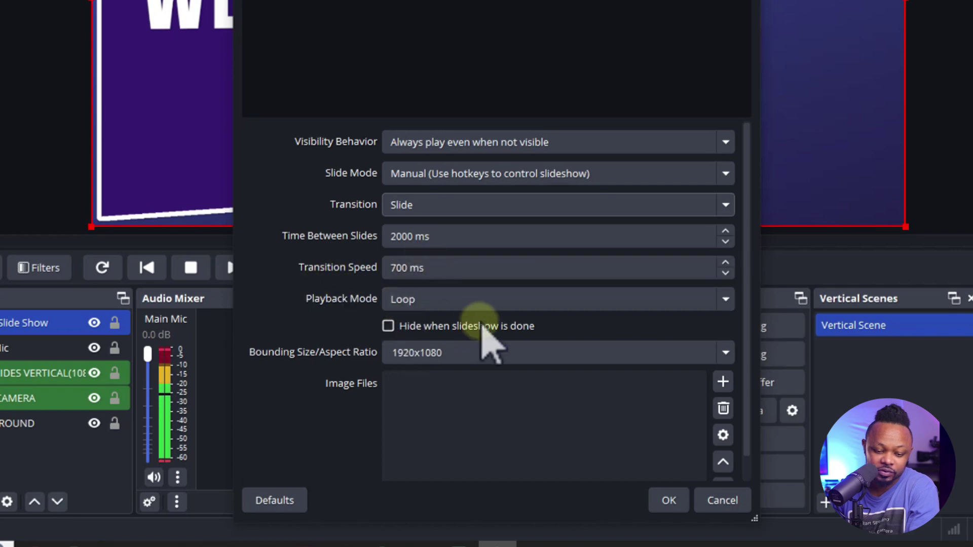
Try the Once playback mode, return it to Loop, and keep the slideshow's bounding size at 1920x1080
left_click(428, 299)
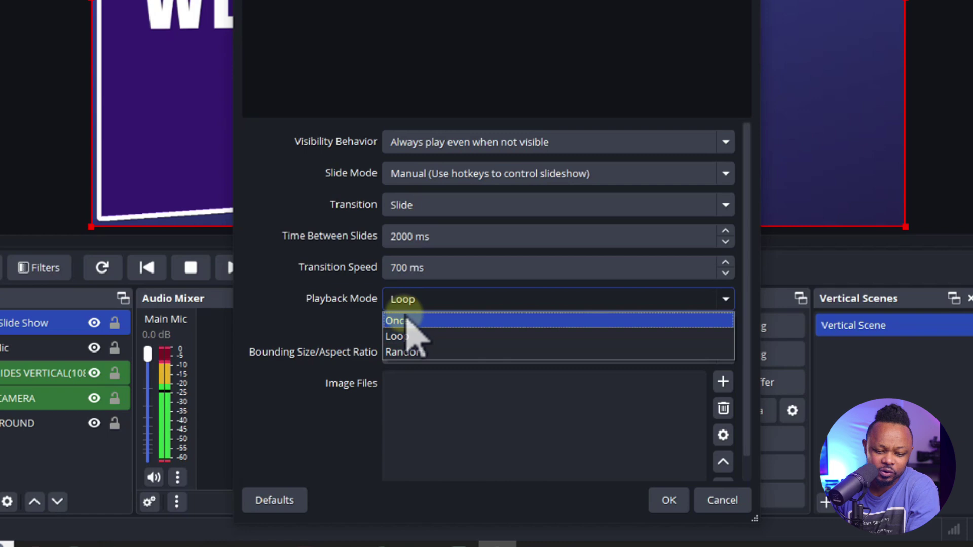
left_click(408, 321)
left_click(424, 300)
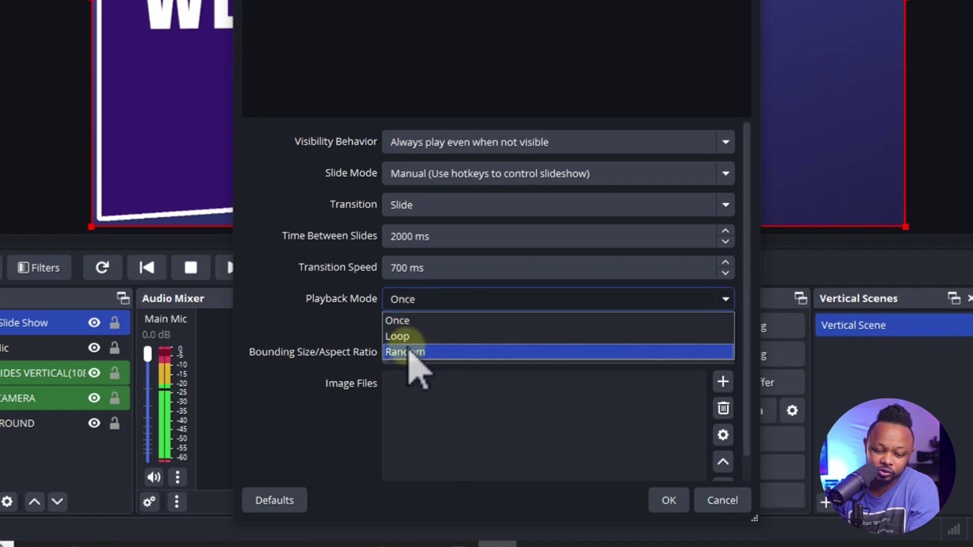
left_click(431, 302)
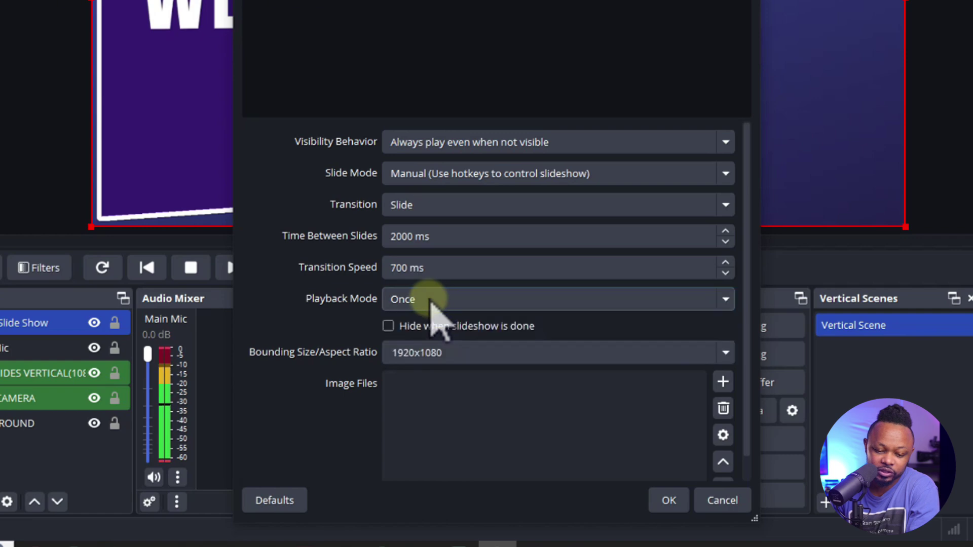
left_click(431, 302)
left_click(425, 336)
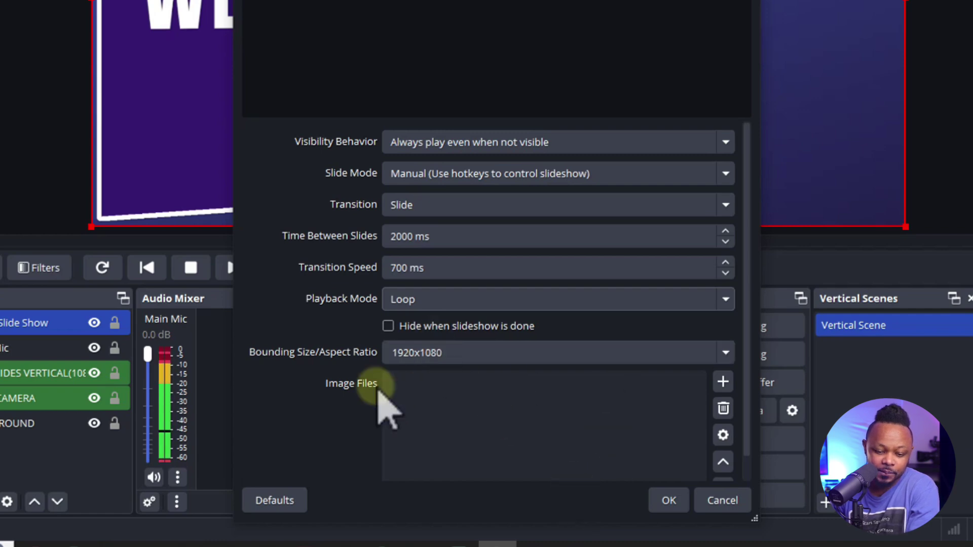
left_click(725, 353)
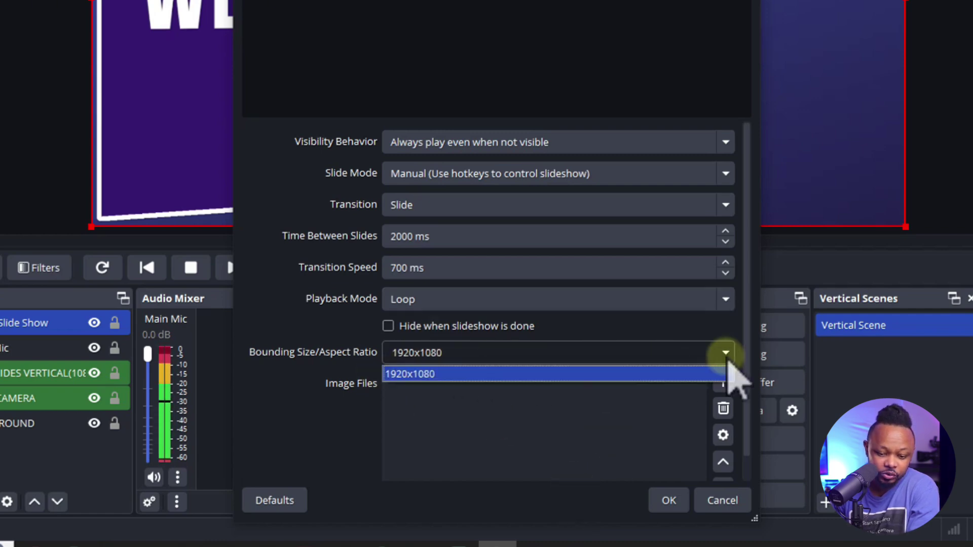
left_click(725, 374)
left_click(384, 357)
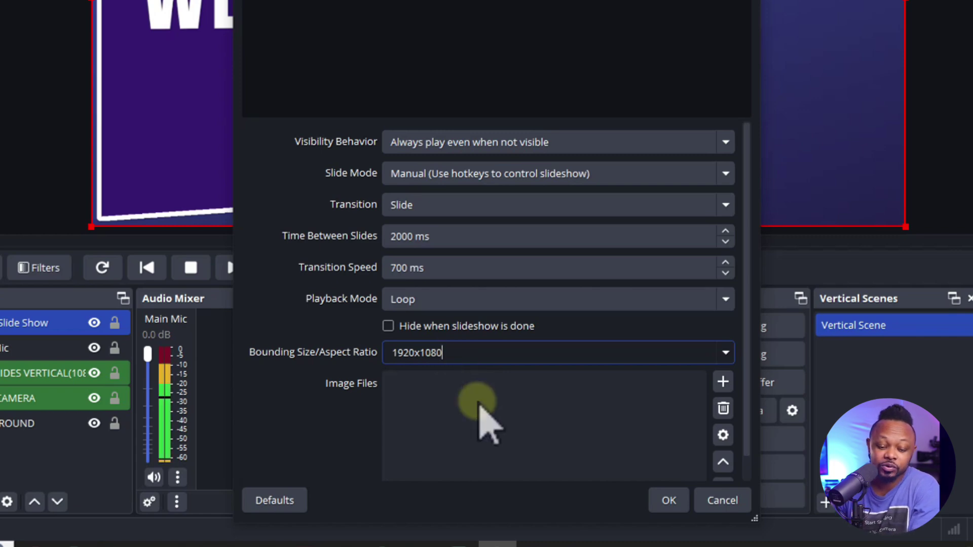
Start adding image files to the slideshow and browse to the WEBINAR LIVE STREAMING THAT SELLS folder under SALES & FUNNELS
left_click(723, 382)
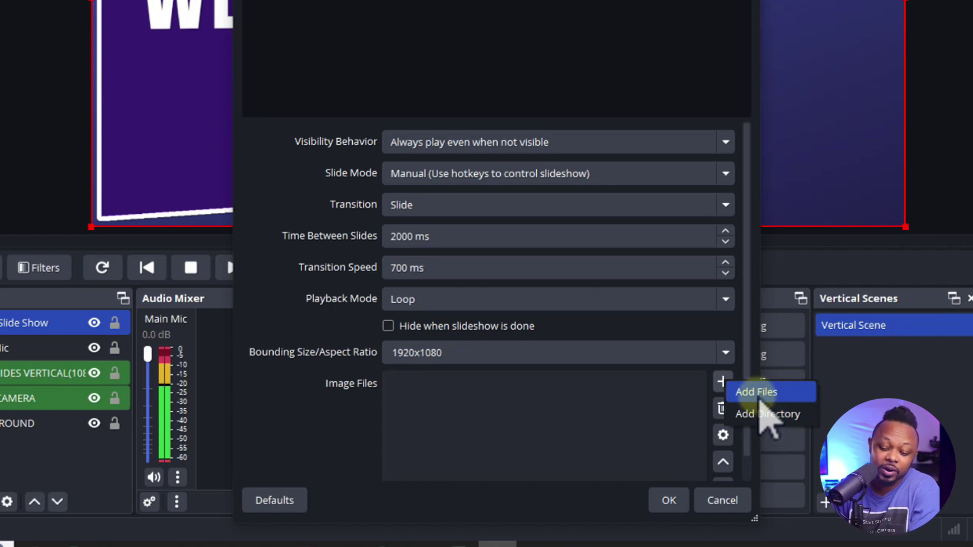
left_click(760, 397)
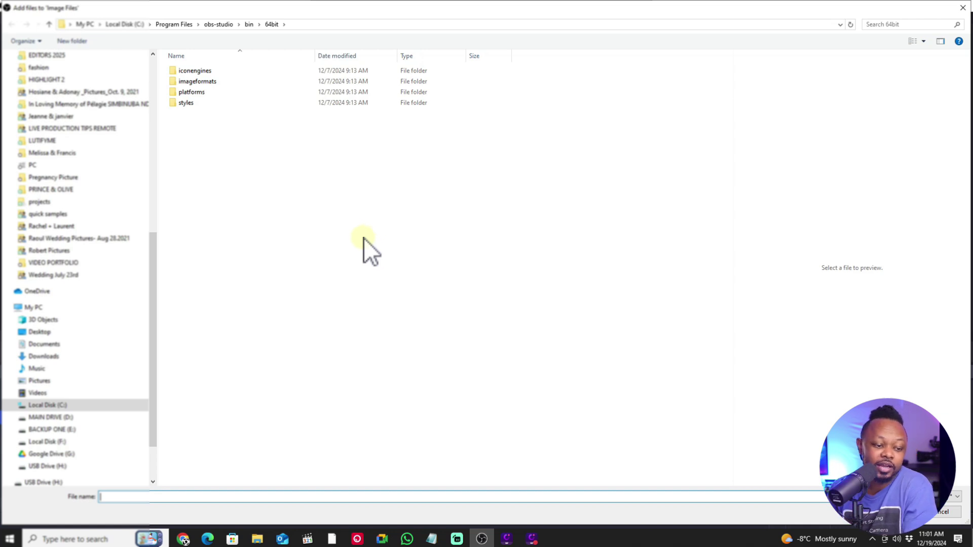
scroll(150, 286, "up", 10)
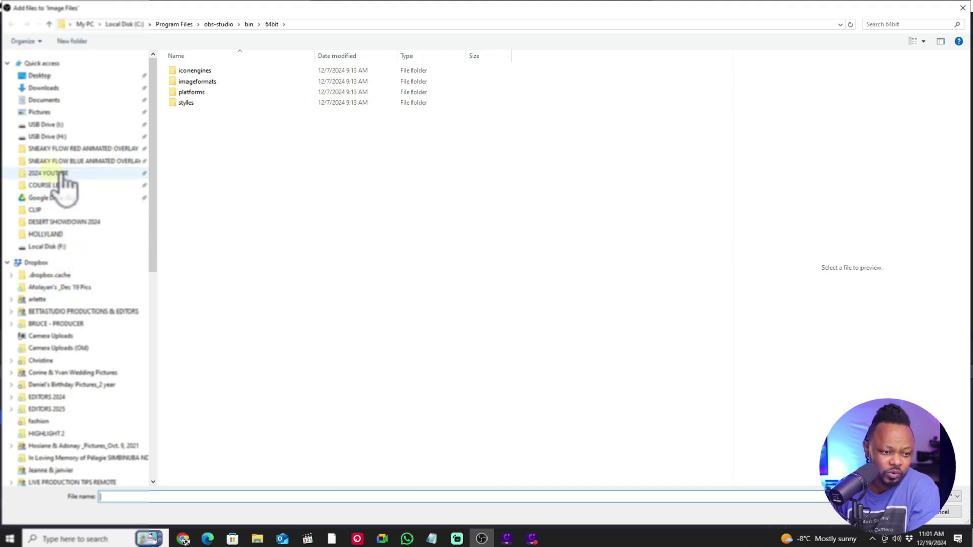
left_click(58, 185)
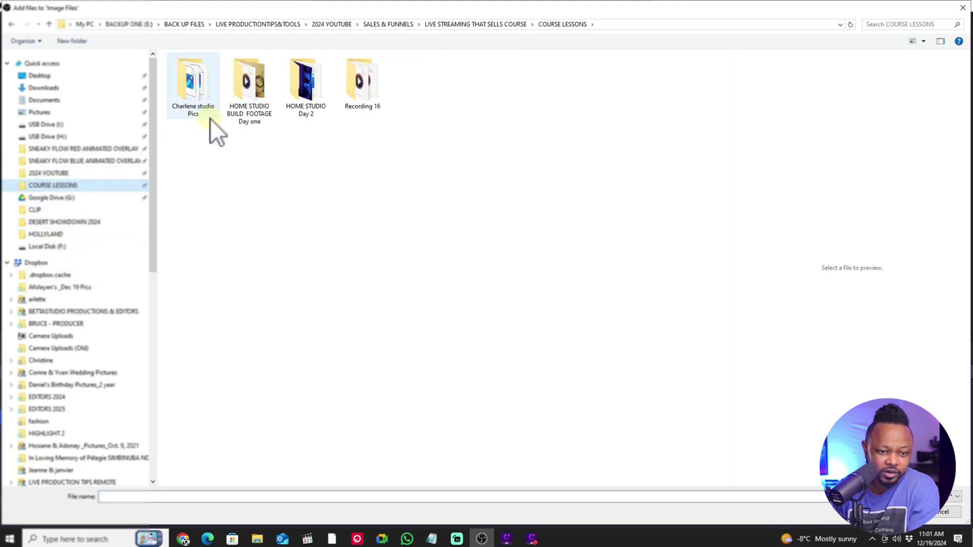
key("alt+Up")
key("alt+Up")
double_click(368, 104)
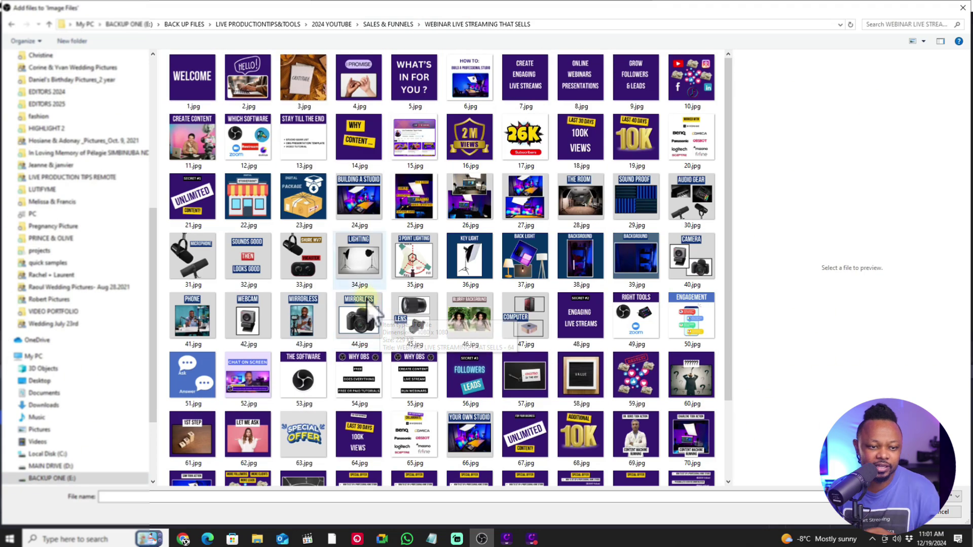
Add all slides from 1.jpg through 88.jpg to the slideshow and accept its properties
left_click(193, 79)
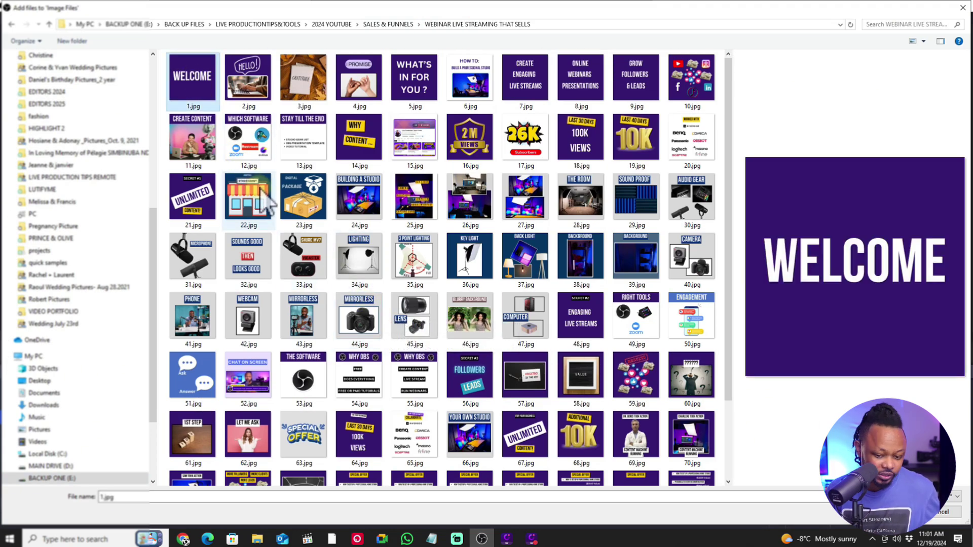
scroll(731, 288, "down", 2)
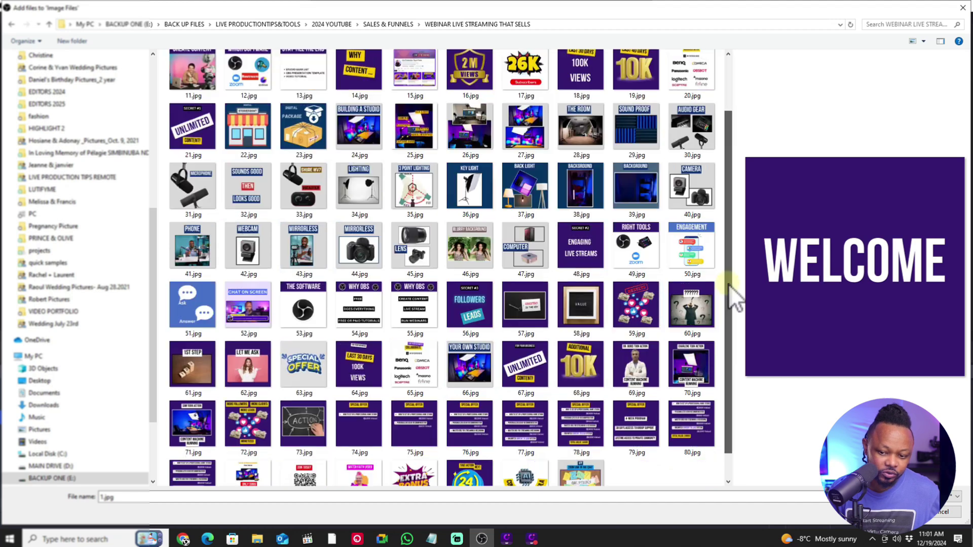
scroll(377, 180, "up", 2)
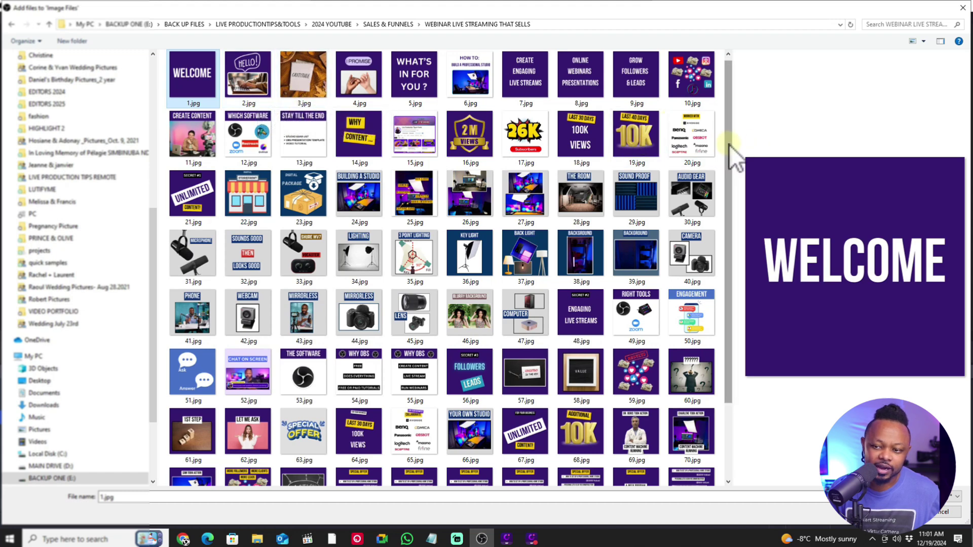
left_click_drag(730, 152, 724, 304)
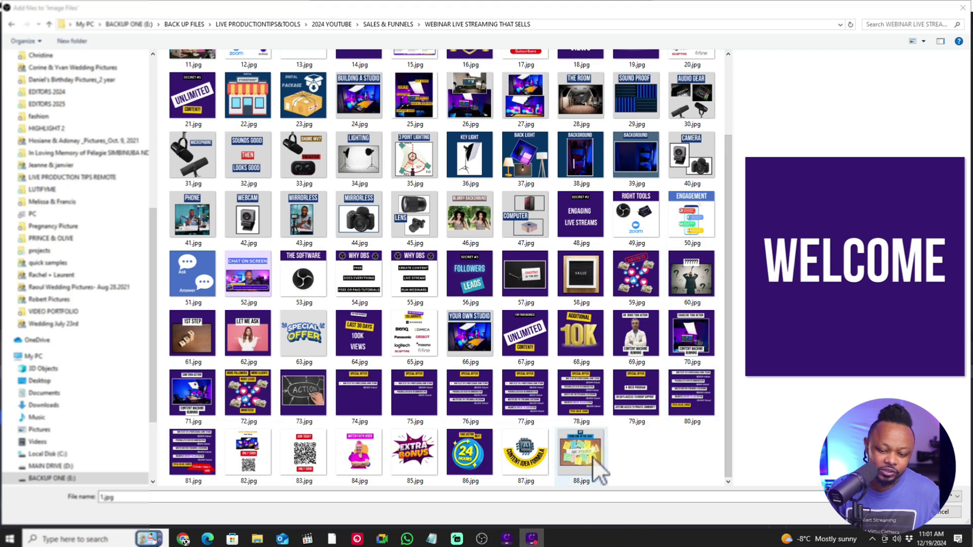
left_click(599, 470, "shift")
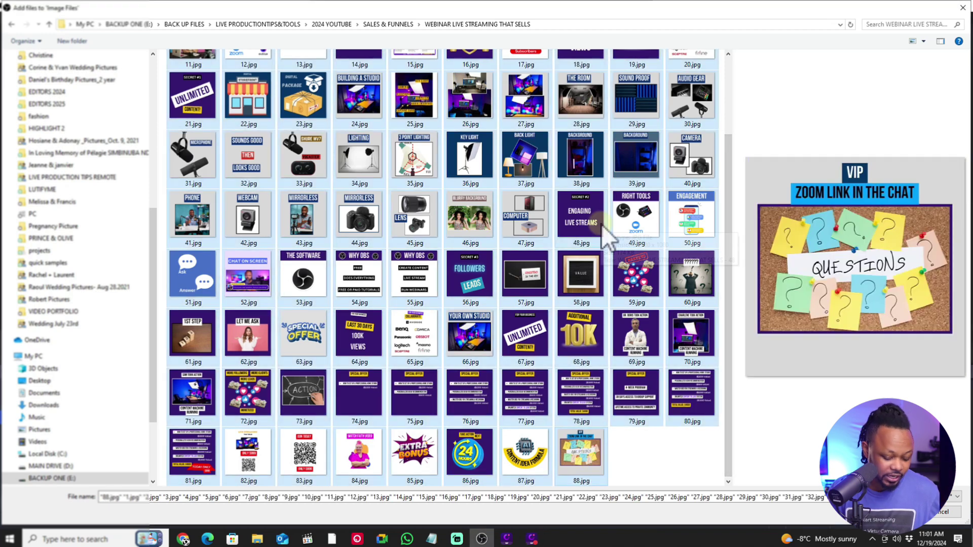
key("shift")
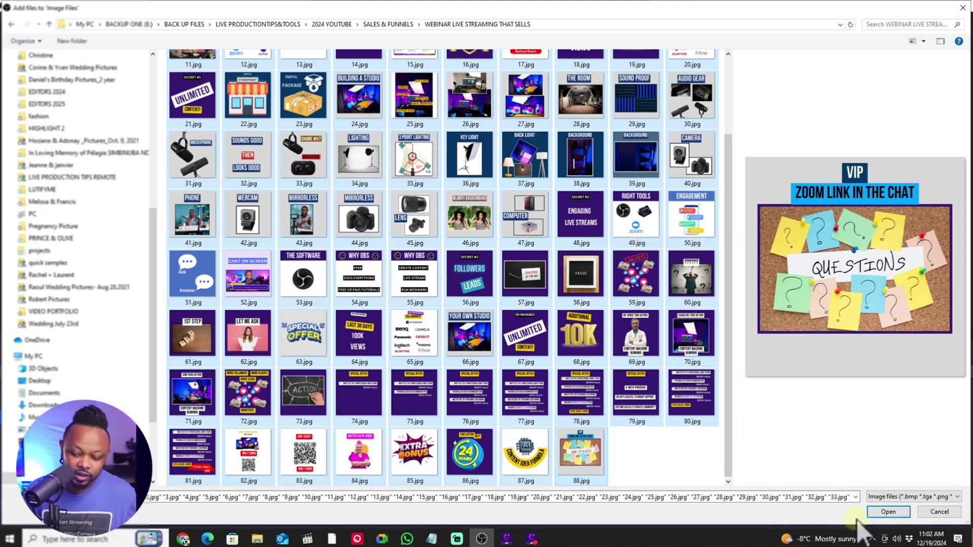
left_click(888, 512)
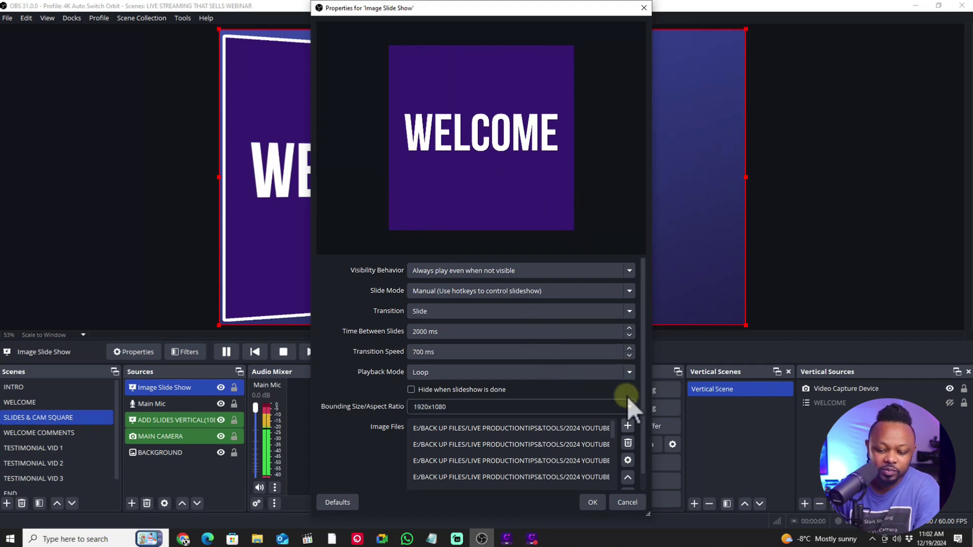
left_click(593, 502)
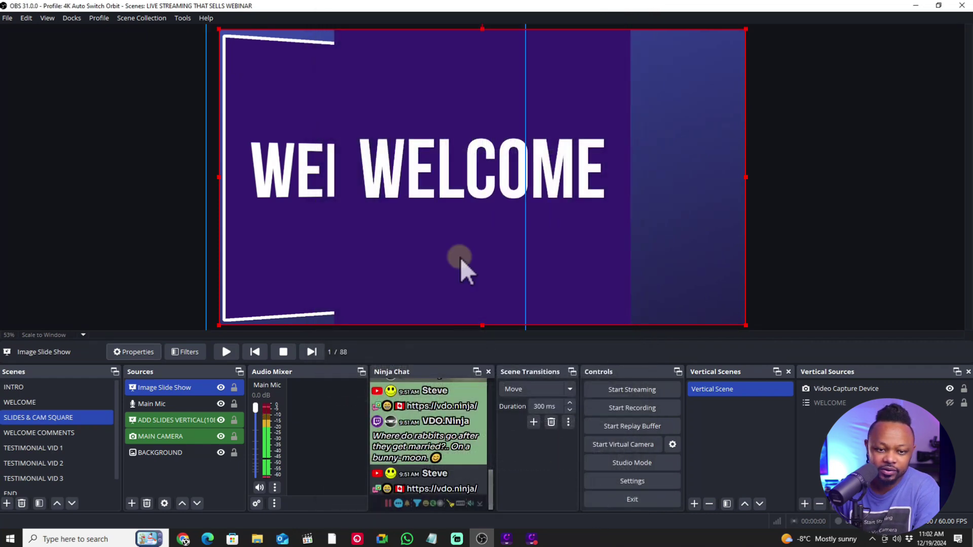
Move the Image Slide Show around in the preview and delete that source from the scene
left_click_drag(533, 135, 626, 156)
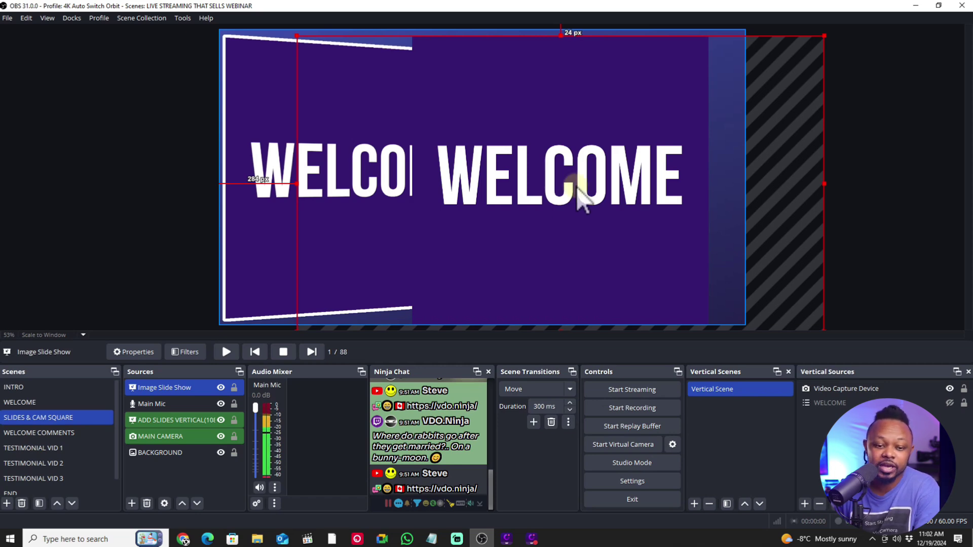
left_click_drag(576, 169, 506, 148)
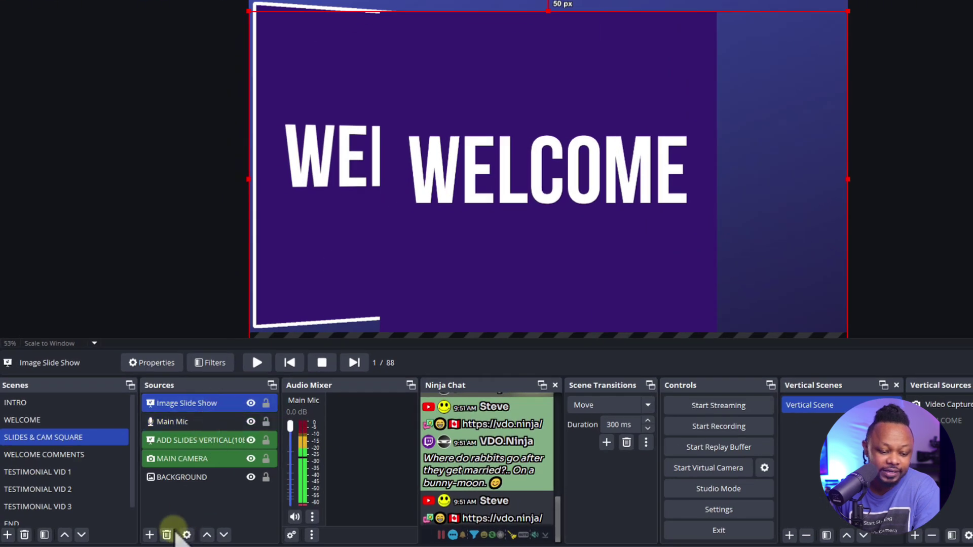
left_click(169, 533)
left_click(612, 280)
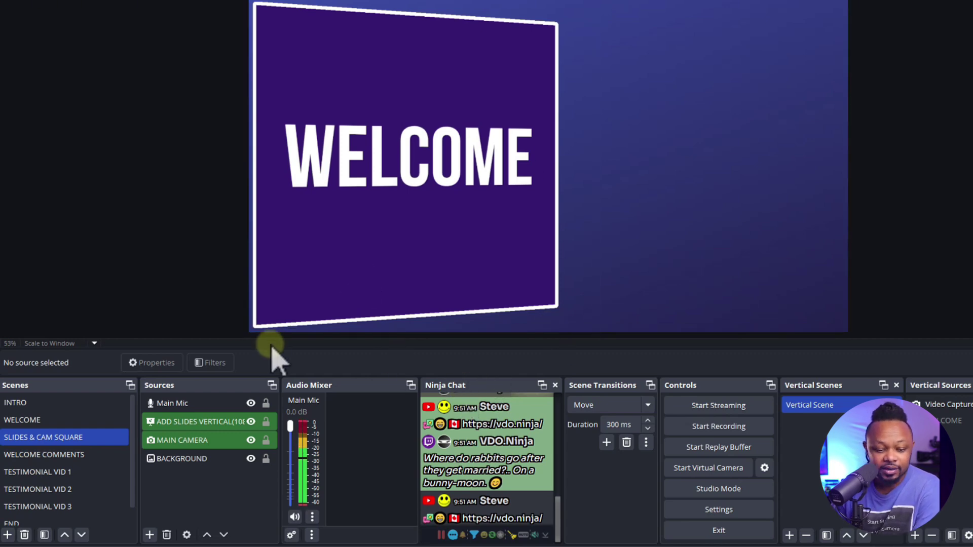
Open the properties of the existing ADD SLIDES VERTICAL(1080x1920) source to examine its slideshow settings
left_click(192, 423)
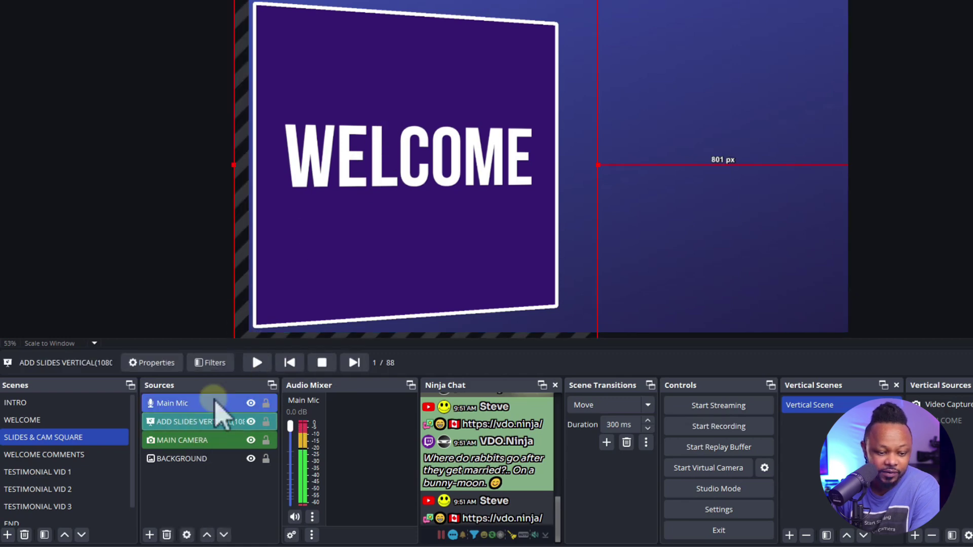
right_click(201, 425)
left_click(182, 431)
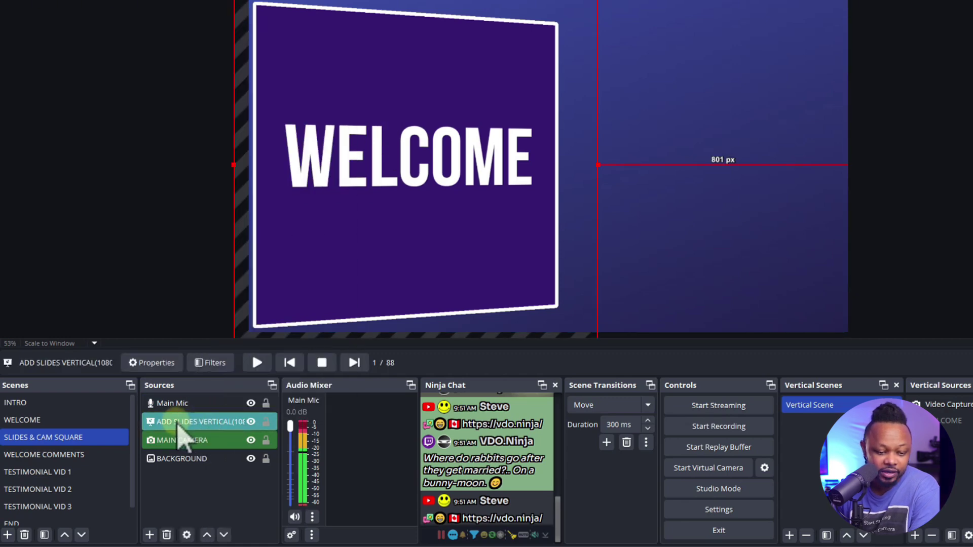
left_click(165, 367)
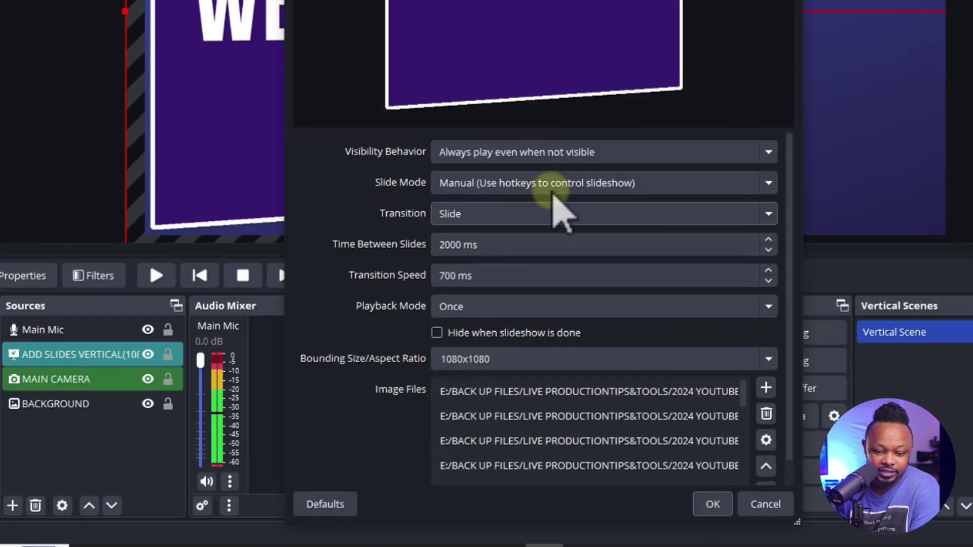
Review the slide mode, transition, playback and image file settings of the slideshow, and accept its properties
scroll(795, 306, "down", 1)
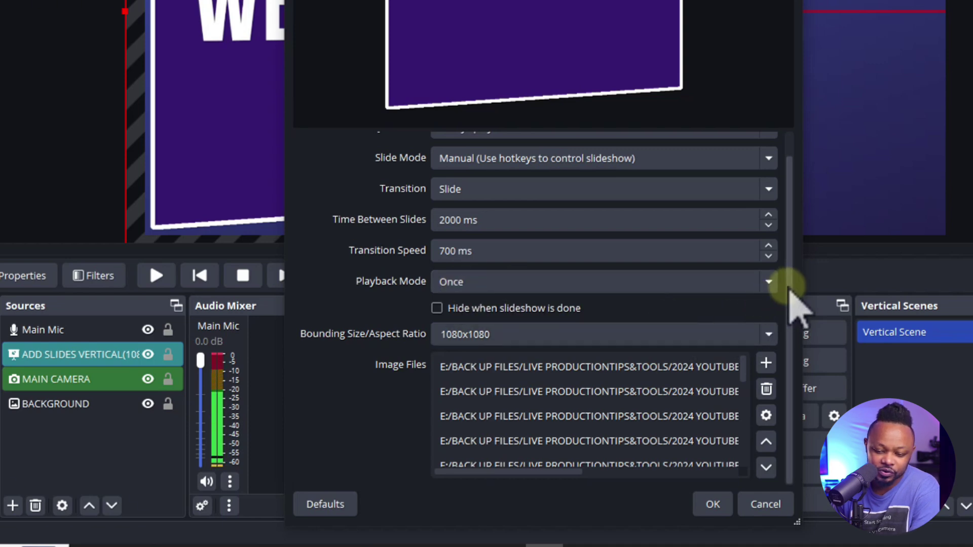
scroll(796, 302, "up", 1)
scroll(795, 303, "down", 1)
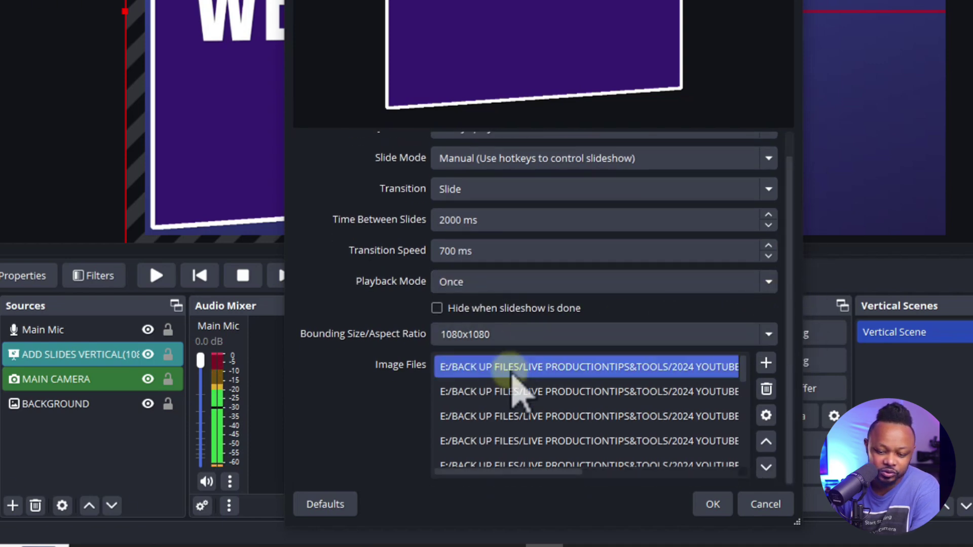
left_click(724, 391)
left_click(725, 393, "ctrl")
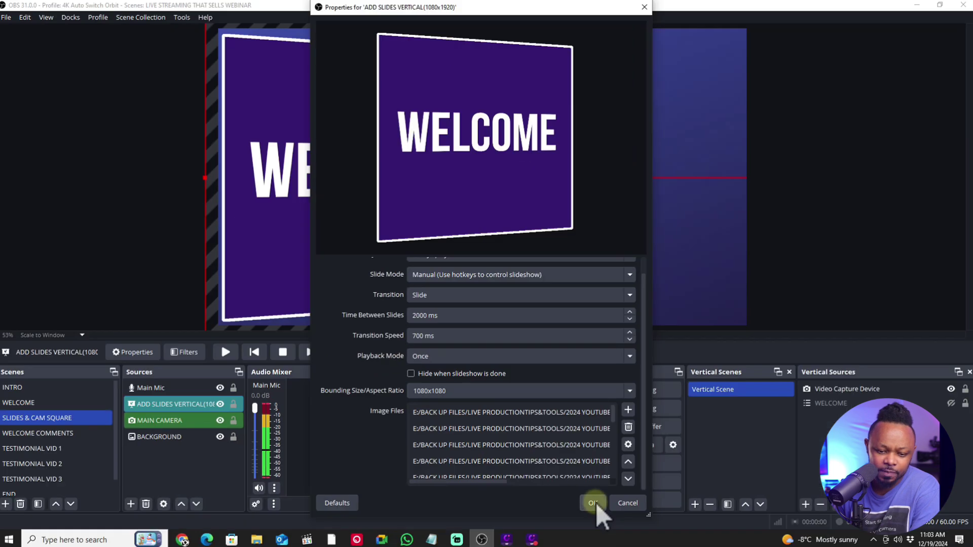
left_click(713, 505)
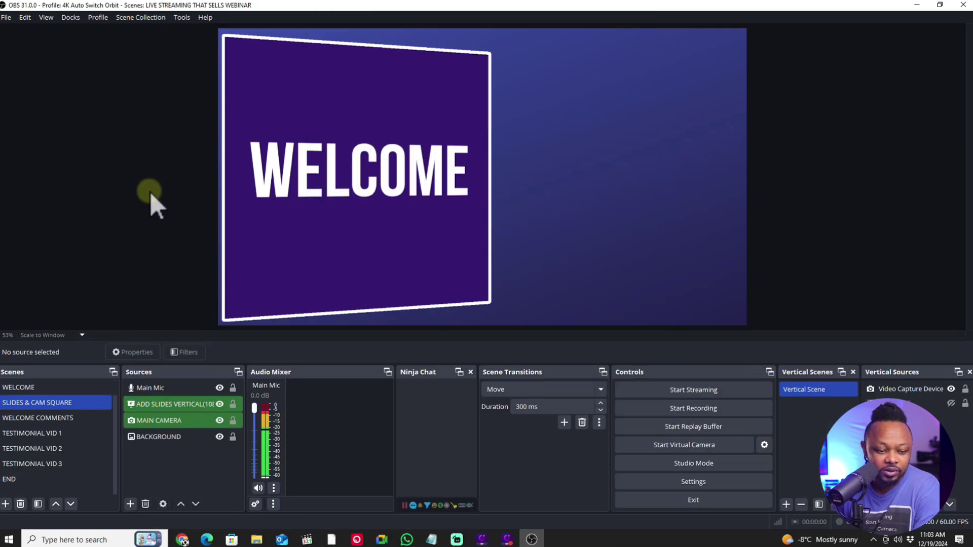
Select the ADD SLIDES VERTICAL(1080x1920) source and advance its slideshow to slide 5, WHAT'S IN FOR YOU?
left_click(156, 402)
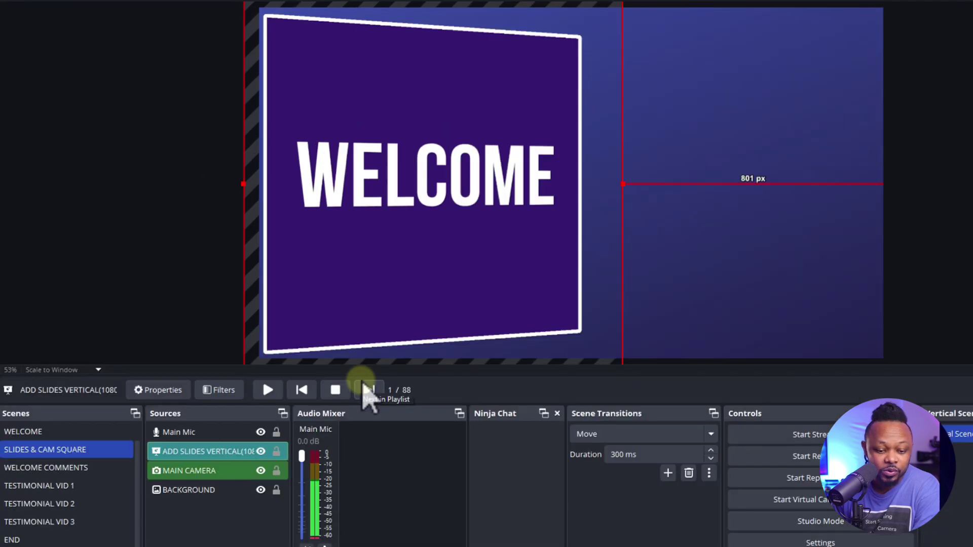
left_click(374, 394)
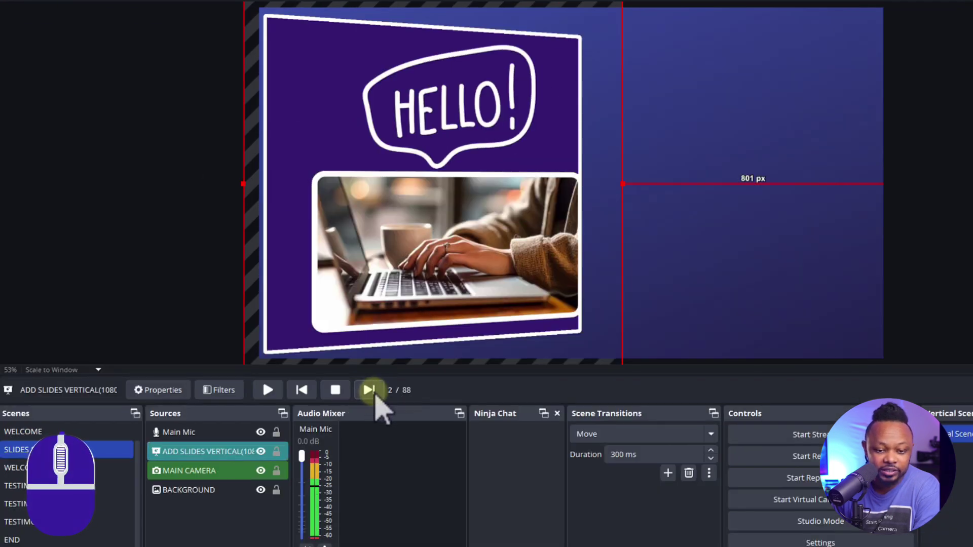
left_click(369, 390)
left_click(369, 389)
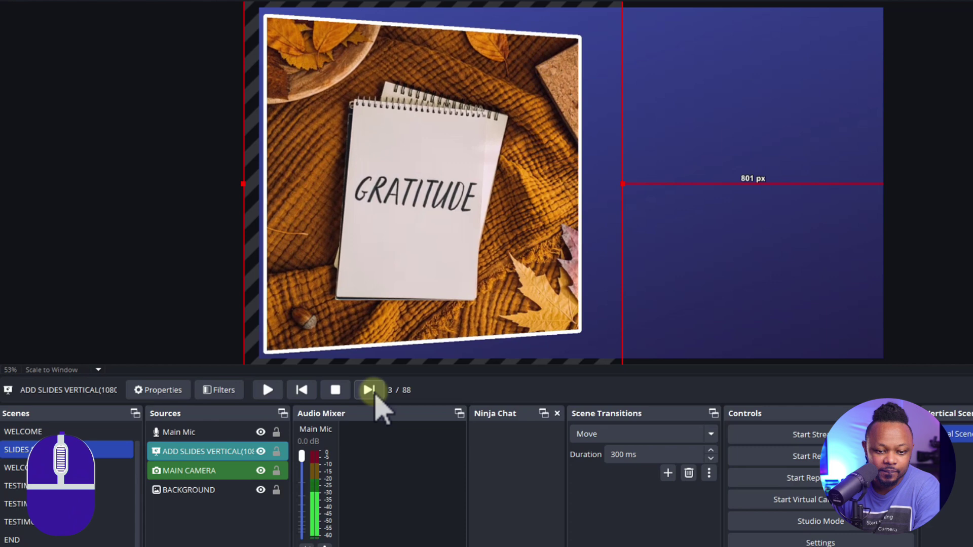
left_click(370, 390)
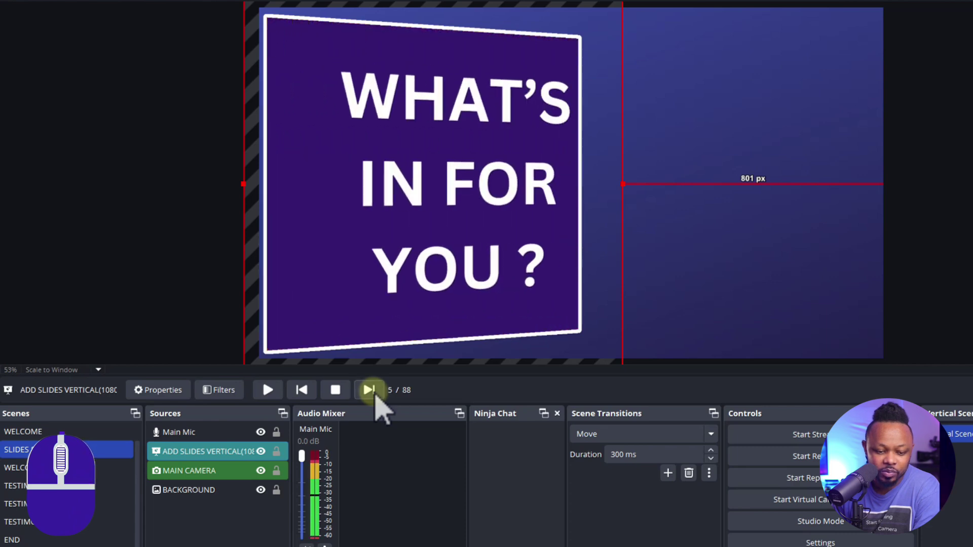
left_click(250, 454)
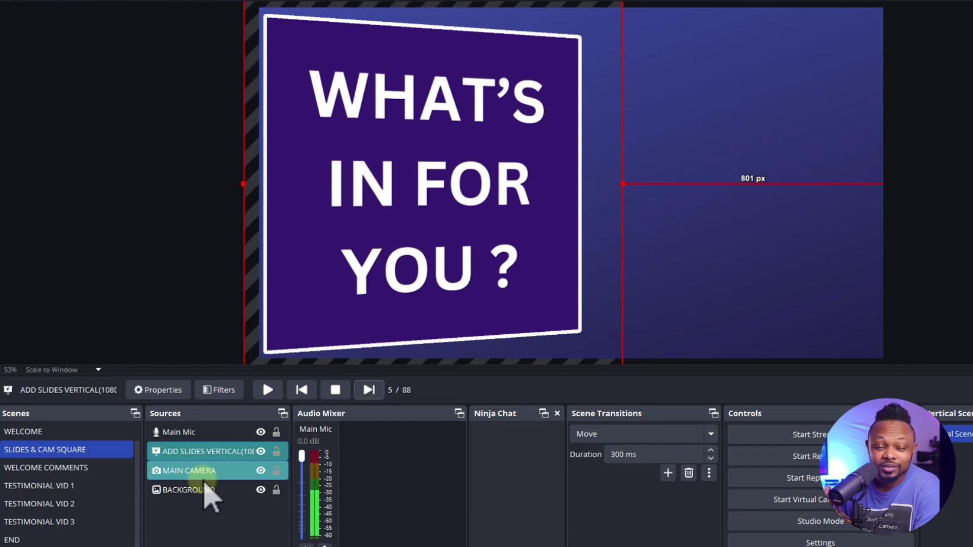
left_click(246, 448)
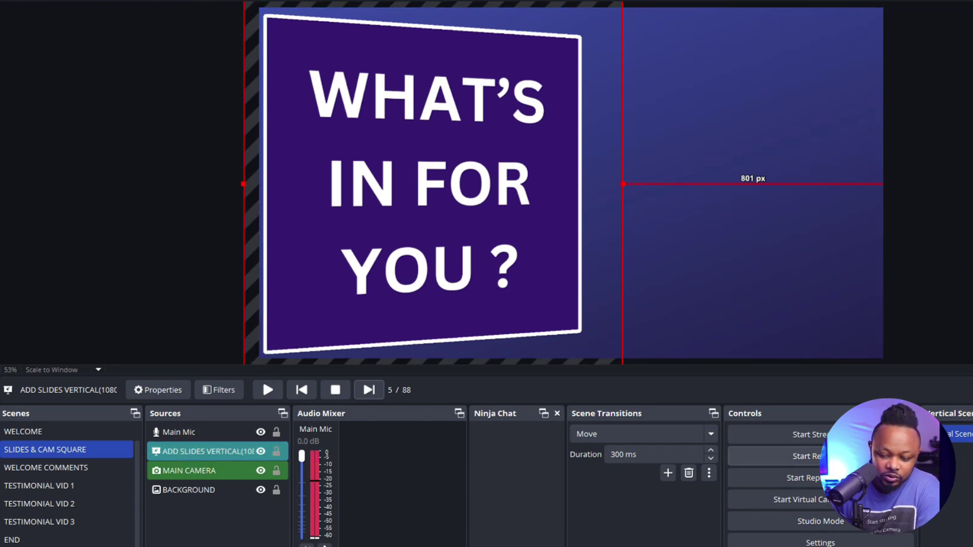
Step the slideshow back to slide 1, the WELCOME slide
left_click(264, 431)
left_click(299, 392)
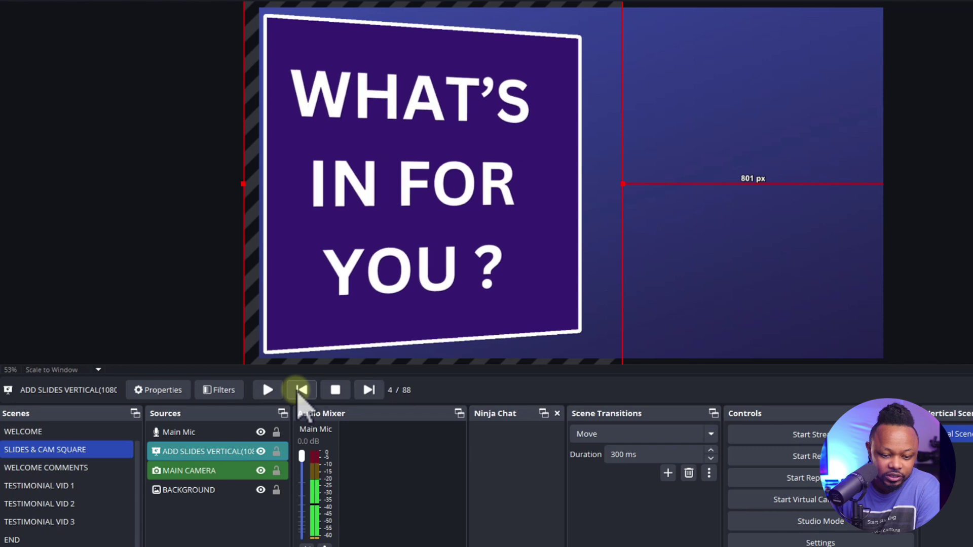
left_click(299, 394)
left_click(300, 390)
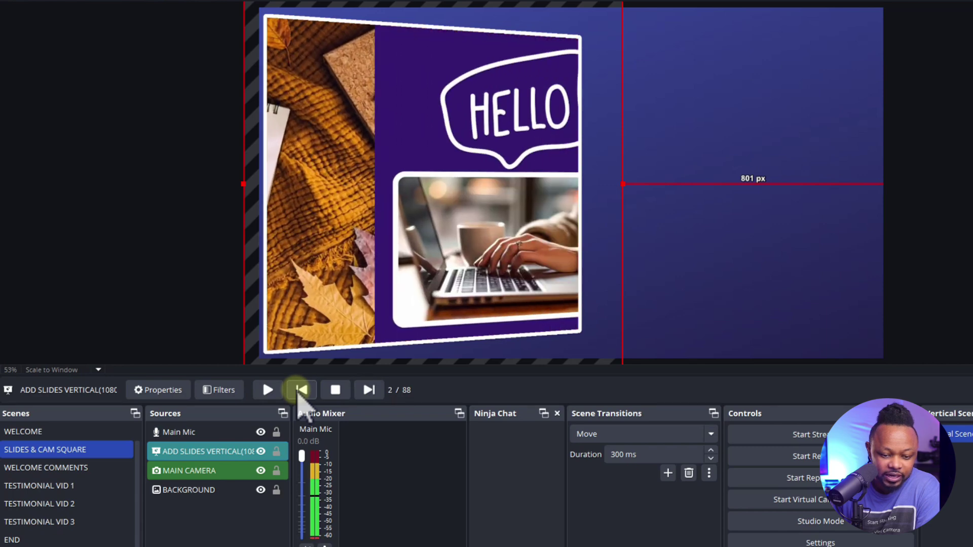
left_click(300, 391)
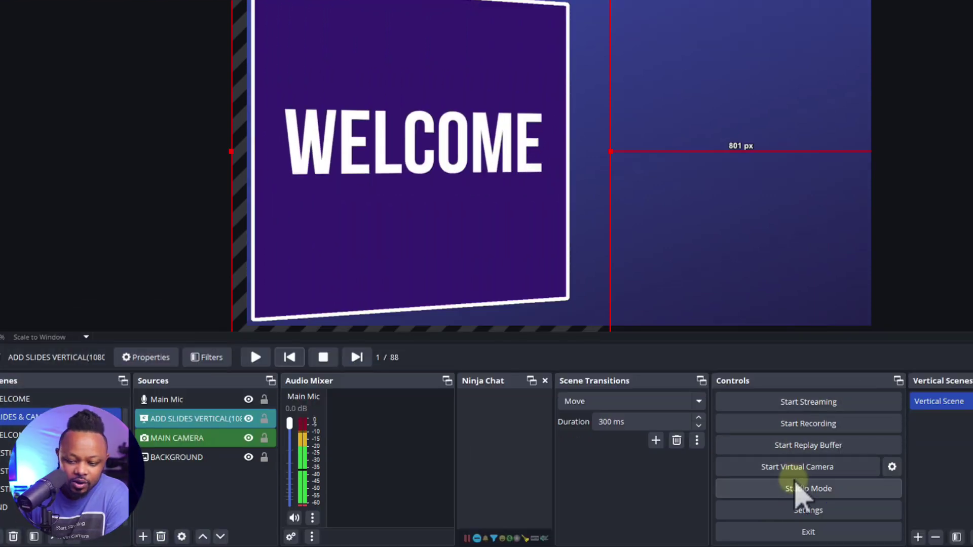
Examine the Next Slide and Previous Slide hotkeys in the hotkey settings filtered by SLI, and close the settings
left_click(808, 512)
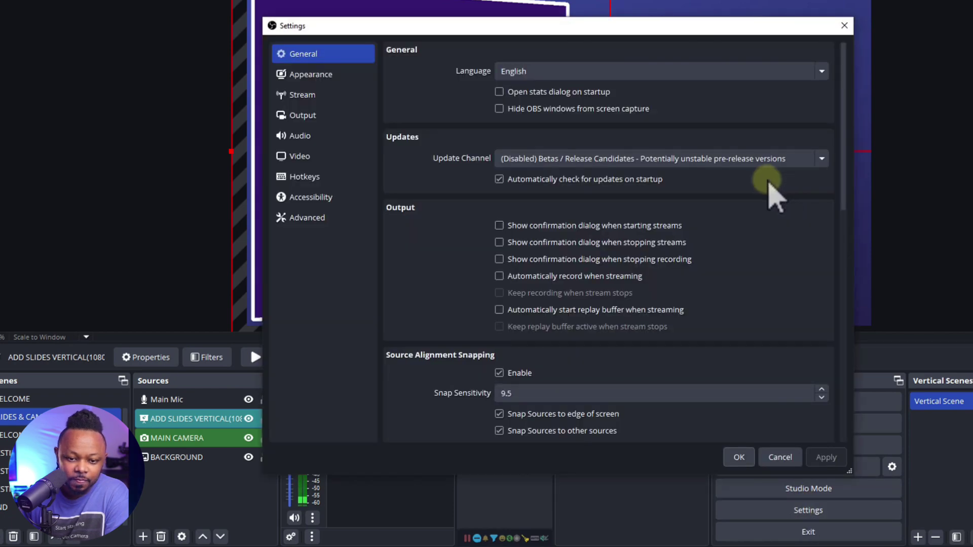
left_click(322, 180)
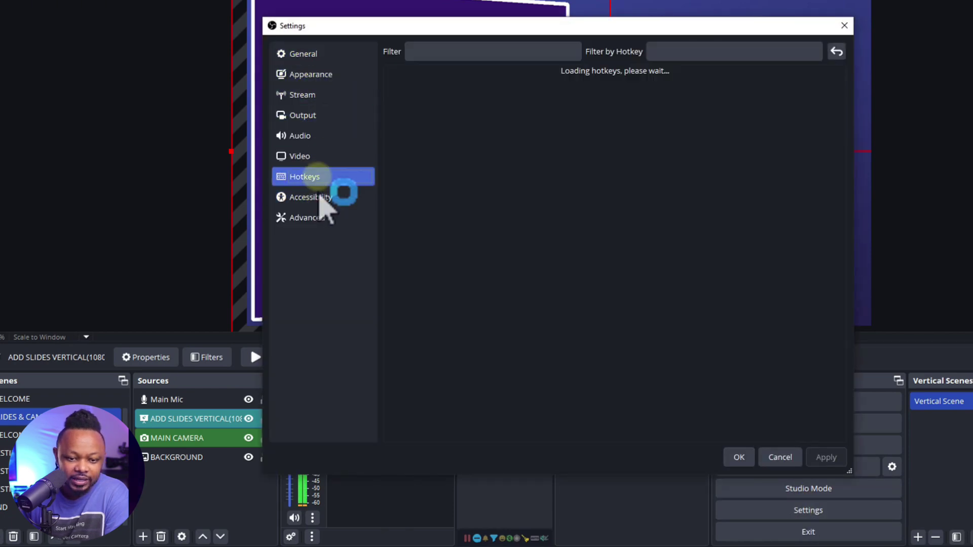
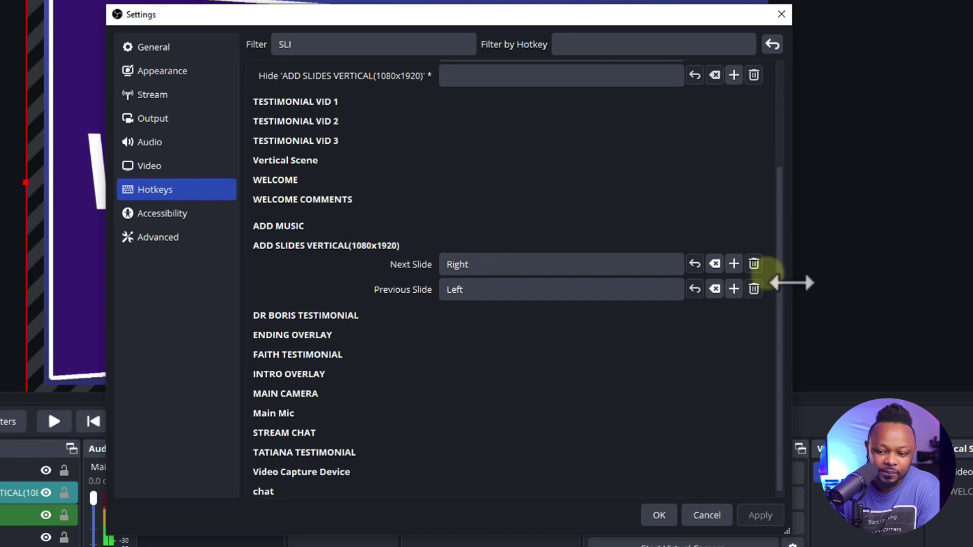
scroll(786, 287, "down", 1)
scroll(786, 284, "up", 5)
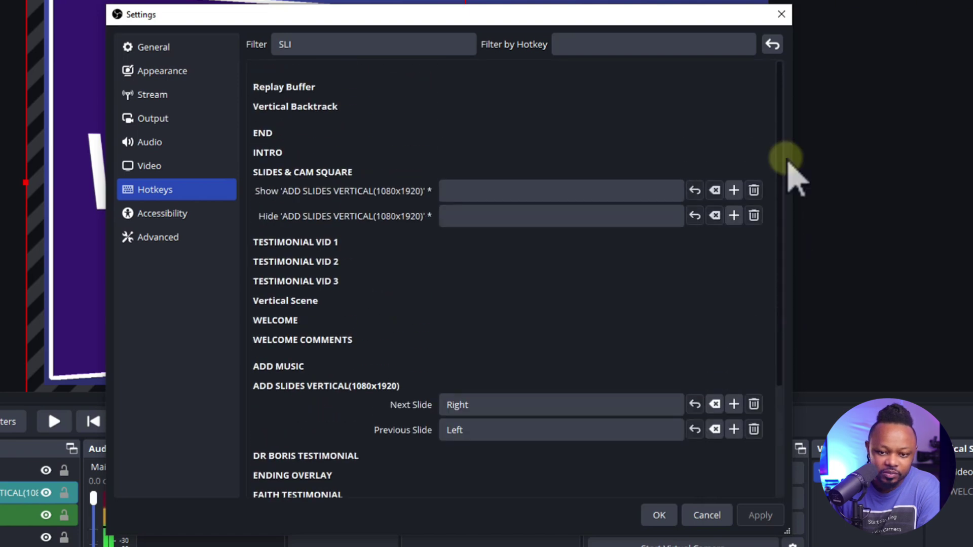
scroll(790, 276, "down", 5)
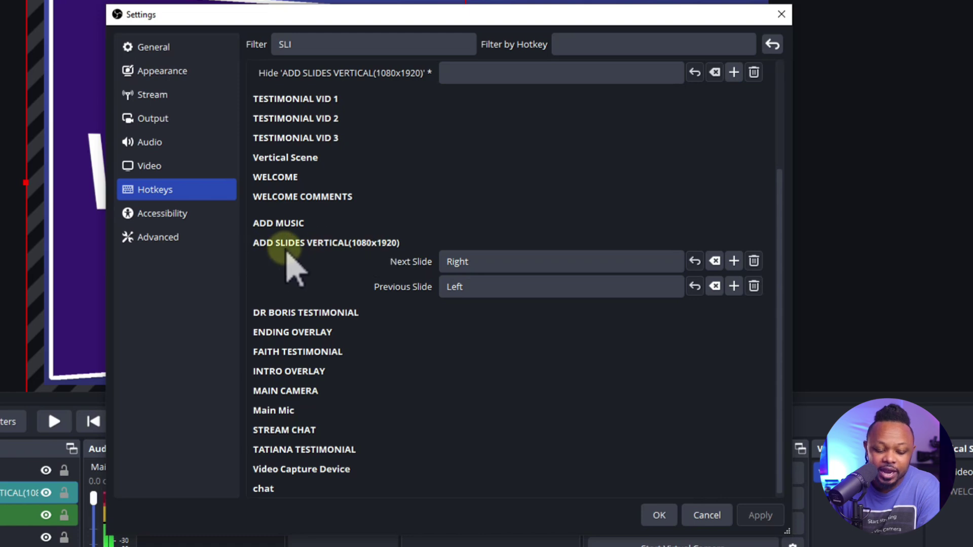
left_click(781, 15)
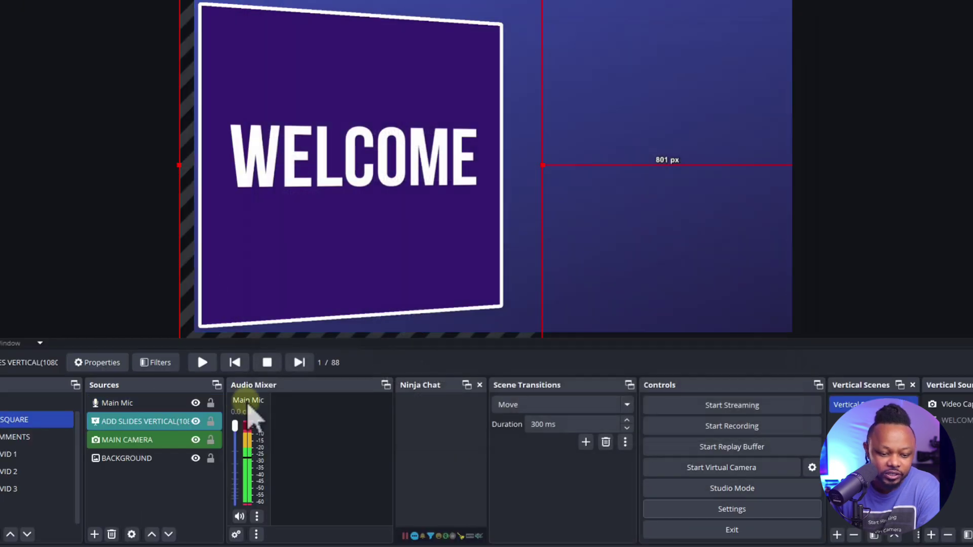
Widen the Sources dock to fit the full source names, and filter the hotkey settings by SLID
left_click_drag(226, 401, 458, 406)
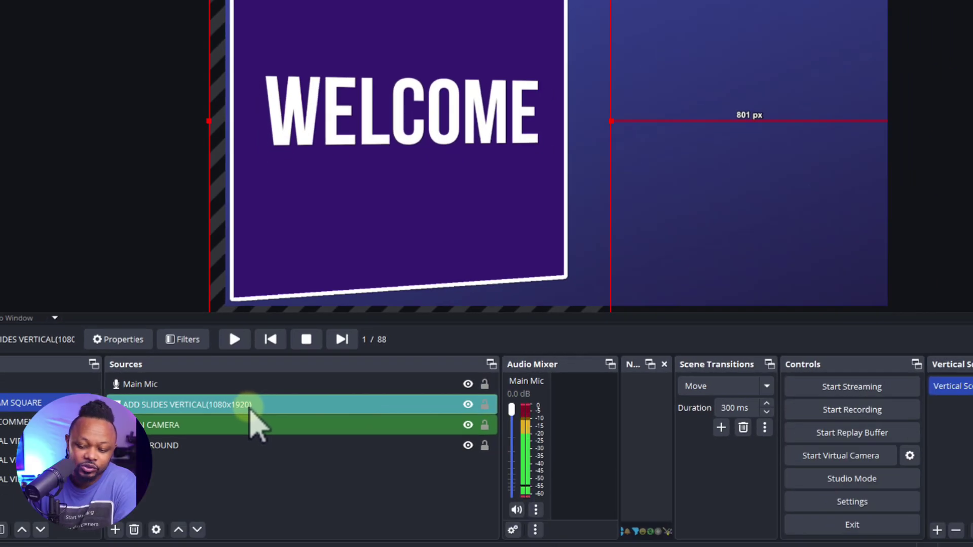
left_click(845, 503)
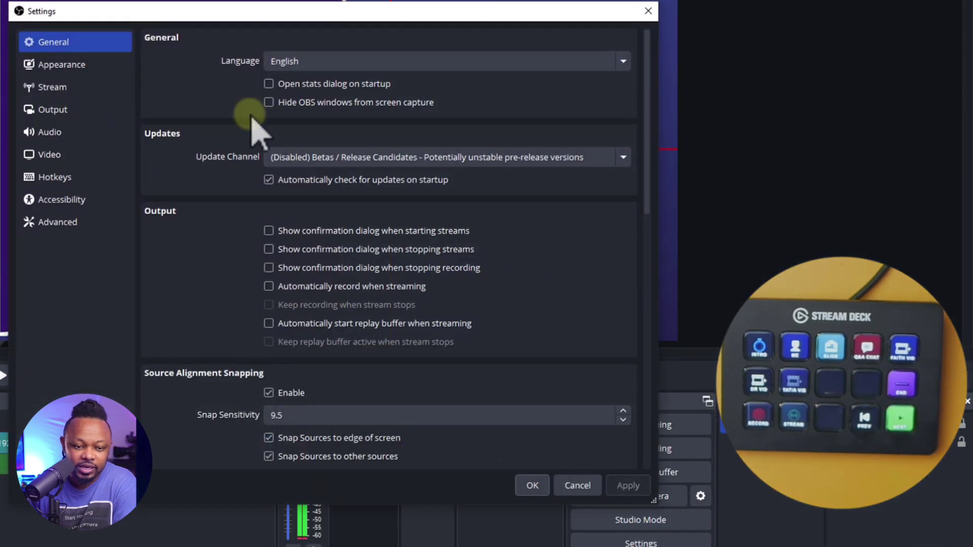
left_click(65, 176)
left_click(181, 40)
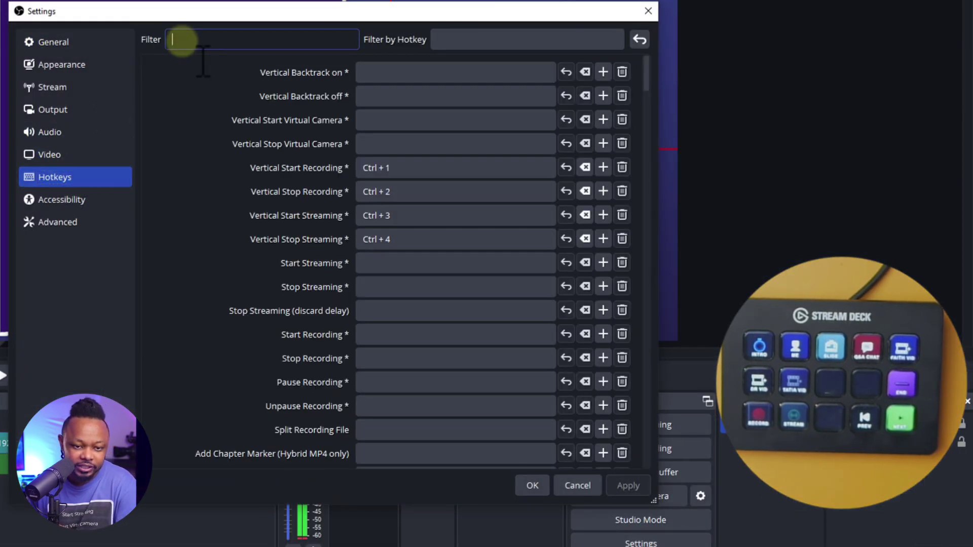
type("SLID")
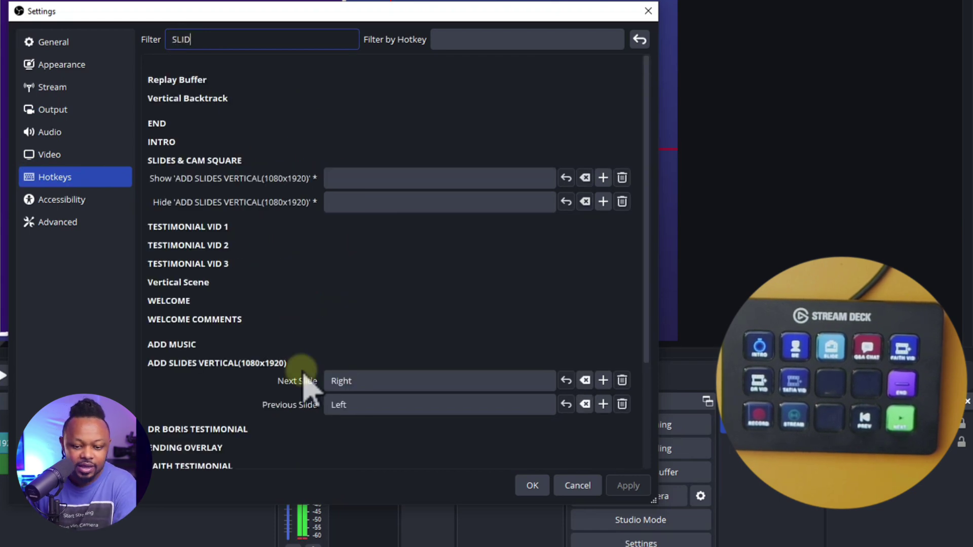
scroll(324, 400, "down", 1)
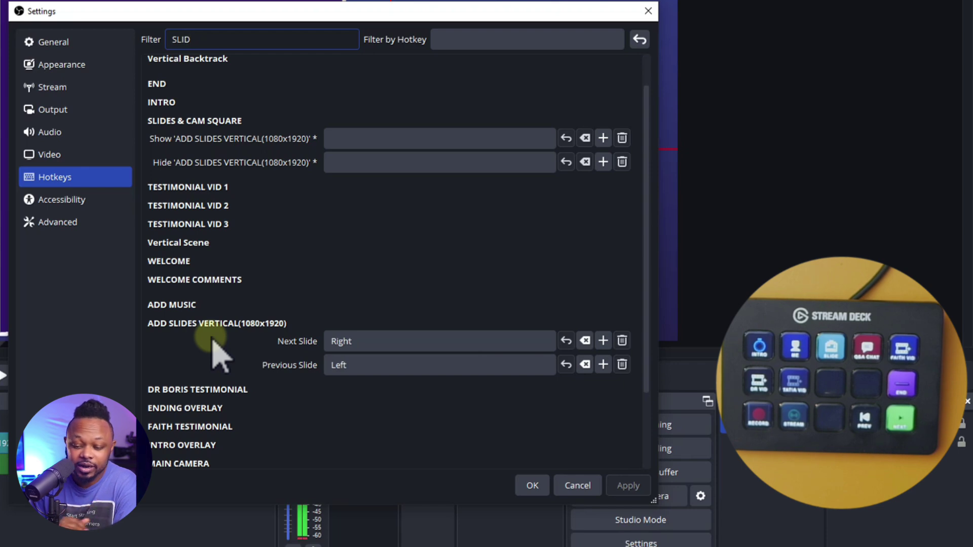
left_click(406, 341)
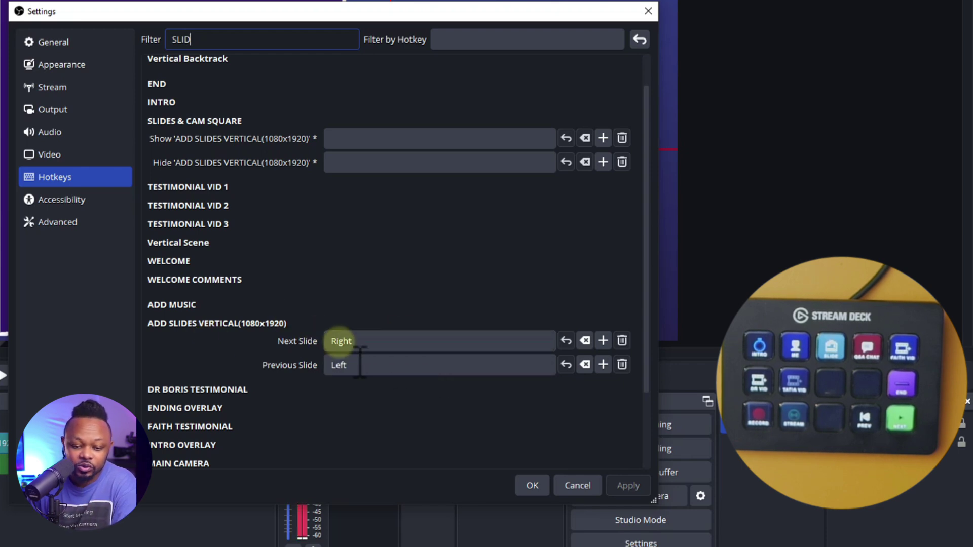
left_click(299, 354)
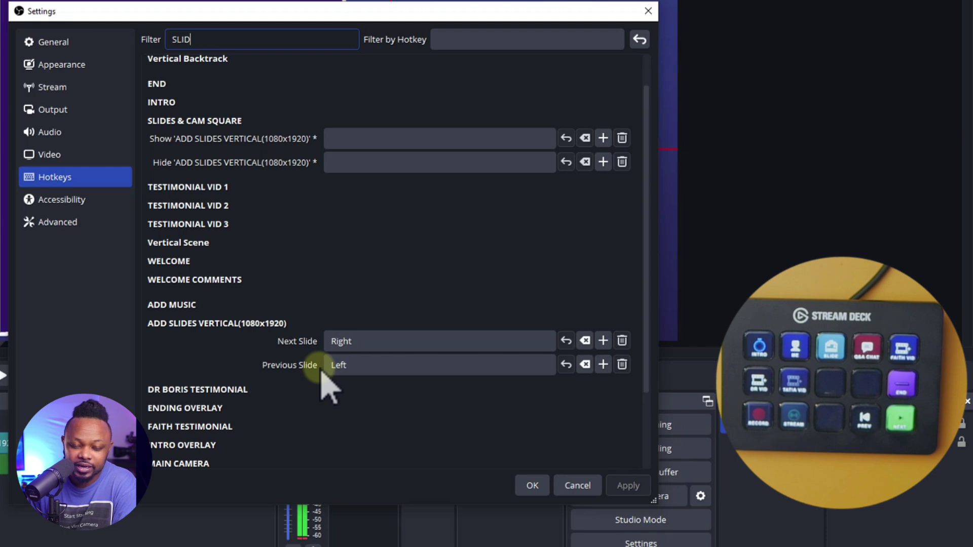
Clear the Next Slide and Previous Slide hotkeys of ADD SLIDES VERTICAL(1080x1920)
left_click(402, 339)
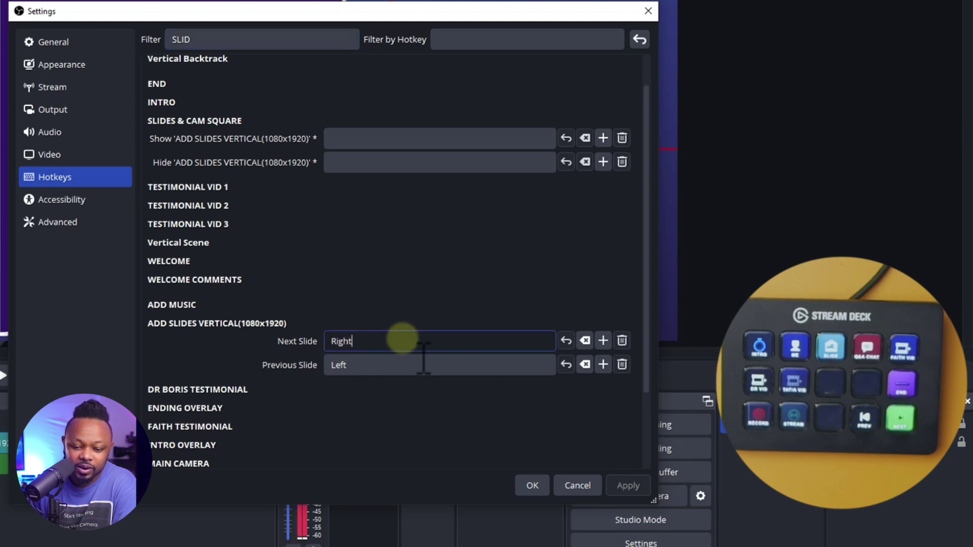
left_click(622, 340)
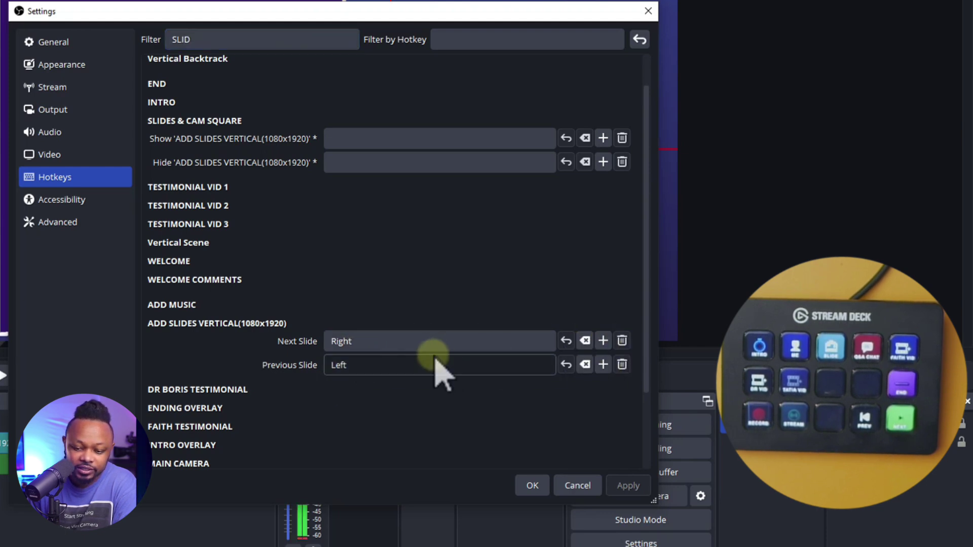
left_click(454, 341)
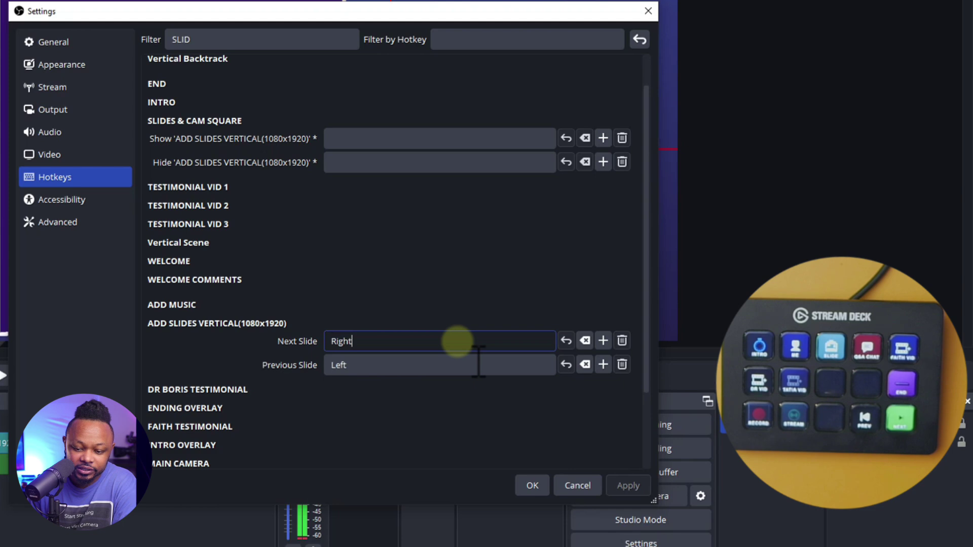
left_click(585, 340)
left_click(502, 364)
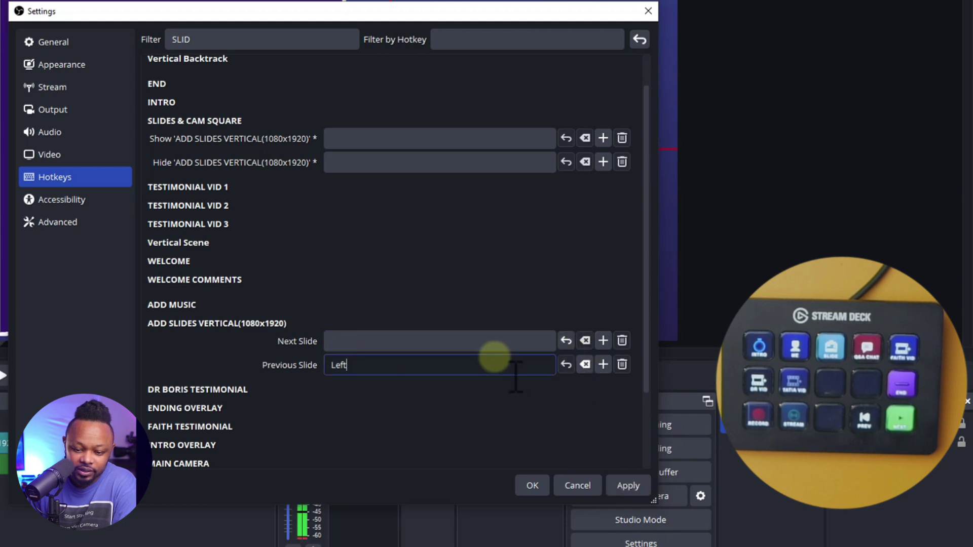
left_click(585, 364)
Assign Right to Next Slide and Left to Previous Slide, save the hotkey settings, and deselect the slideshow source
left_click(369, 346)
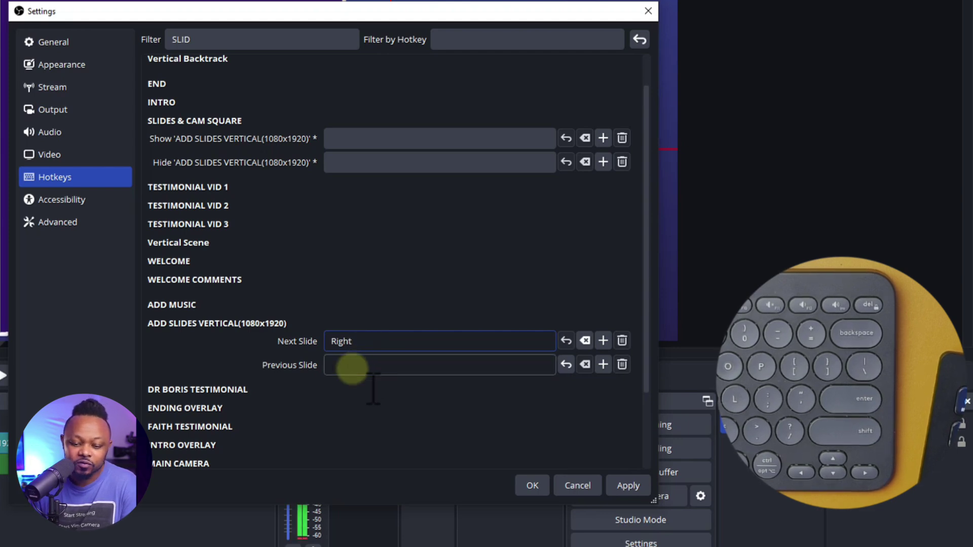
left_click(352, 369)
key("Left")
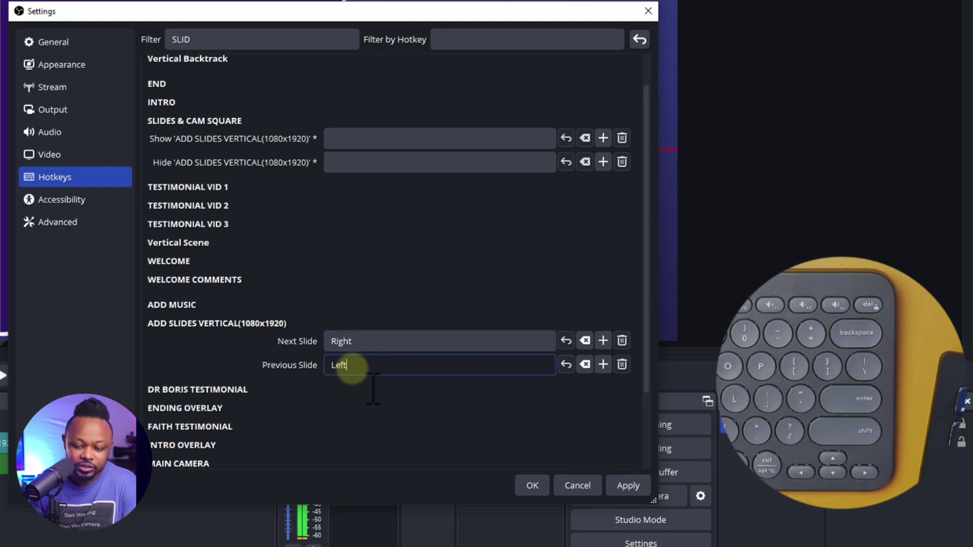
left_click(628, 487)
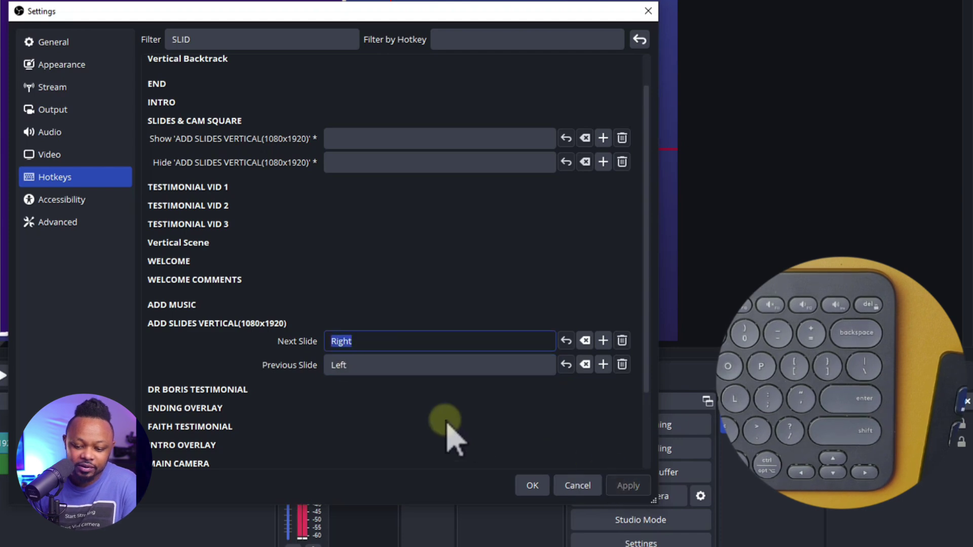
left_click(532, 486)
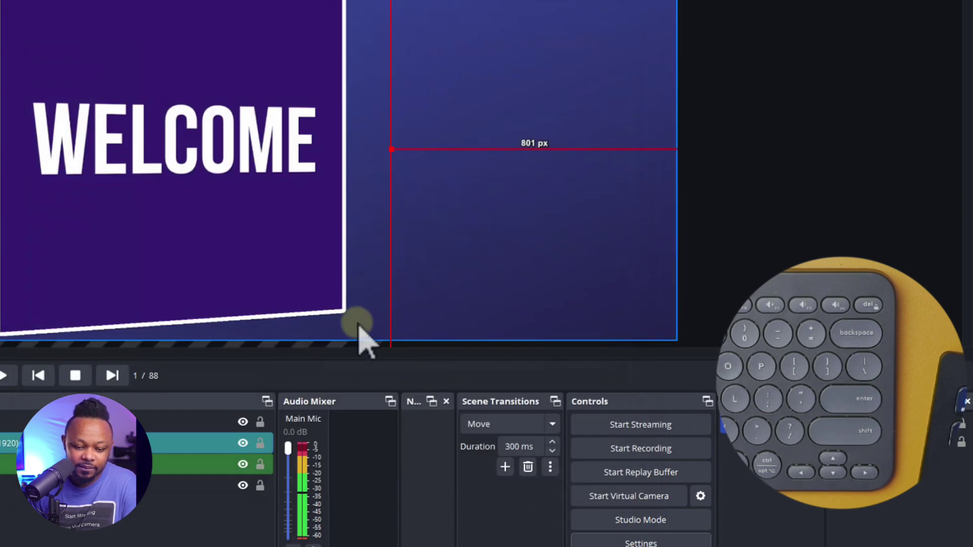
left_click(92, 241)
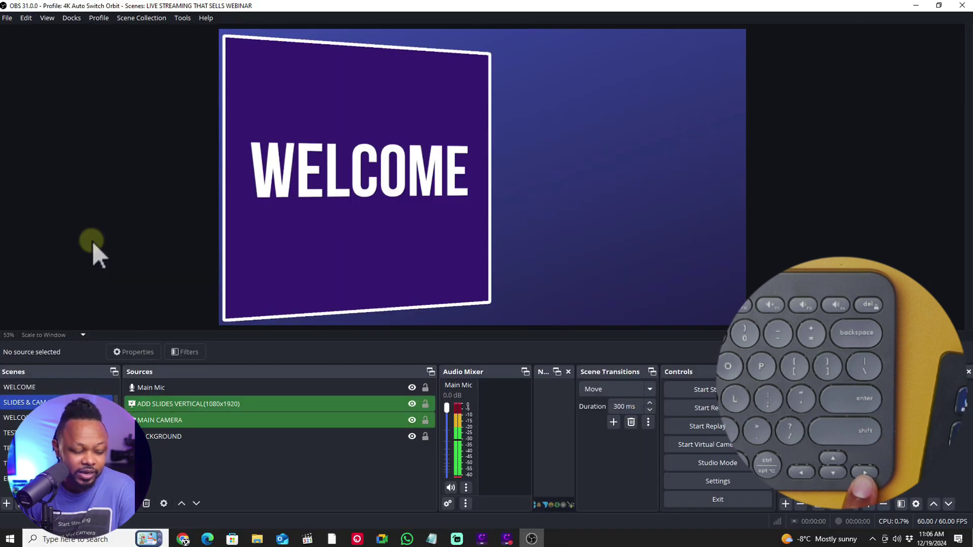
Test the next-slide hotkey by advancing the slideshow from WELCOME to the WHAT'S IN FOR YOU? slide
key("Right")
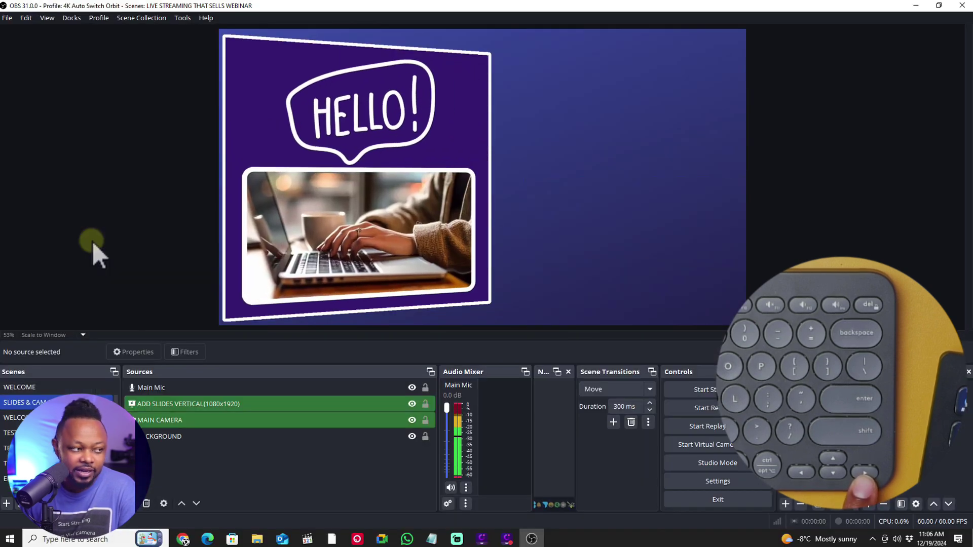
key("Right")
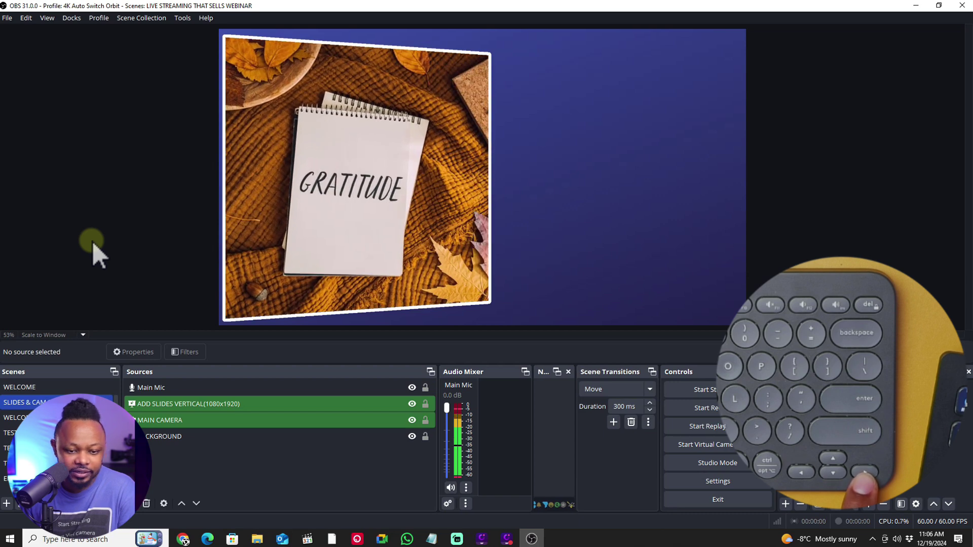
key("Right")
key("Right")
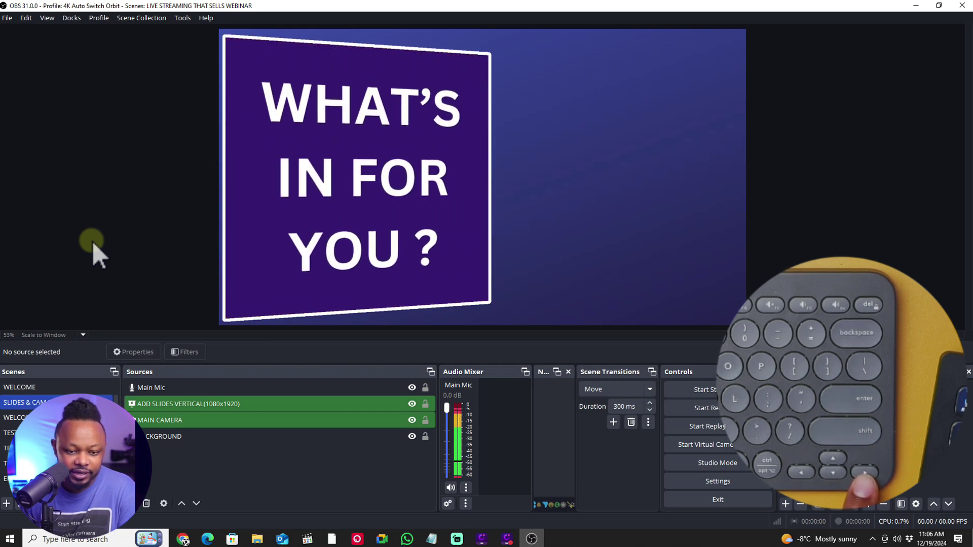
Test the previous-slide hotkey by stepping the slideshow back to the WELCOME slide
key("Left")
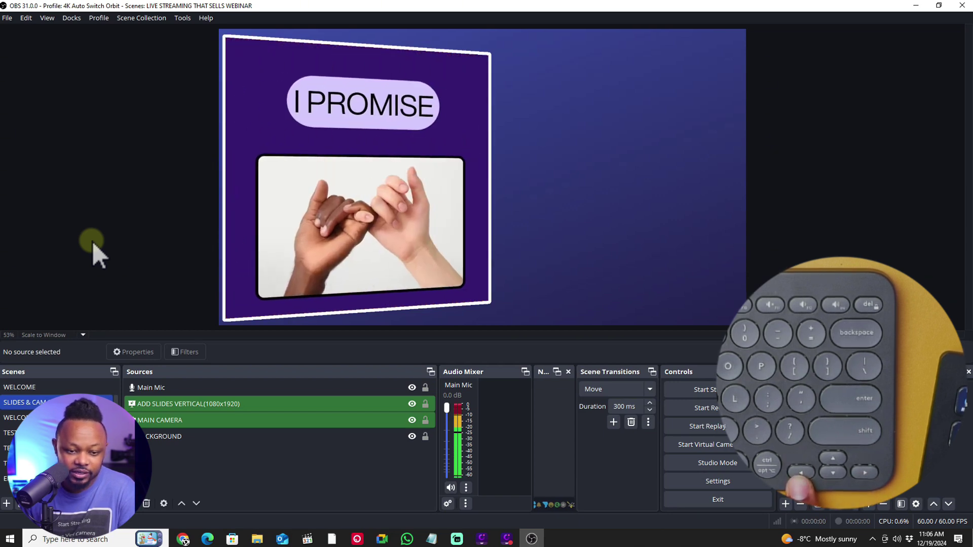
key("Left")
key("Left")
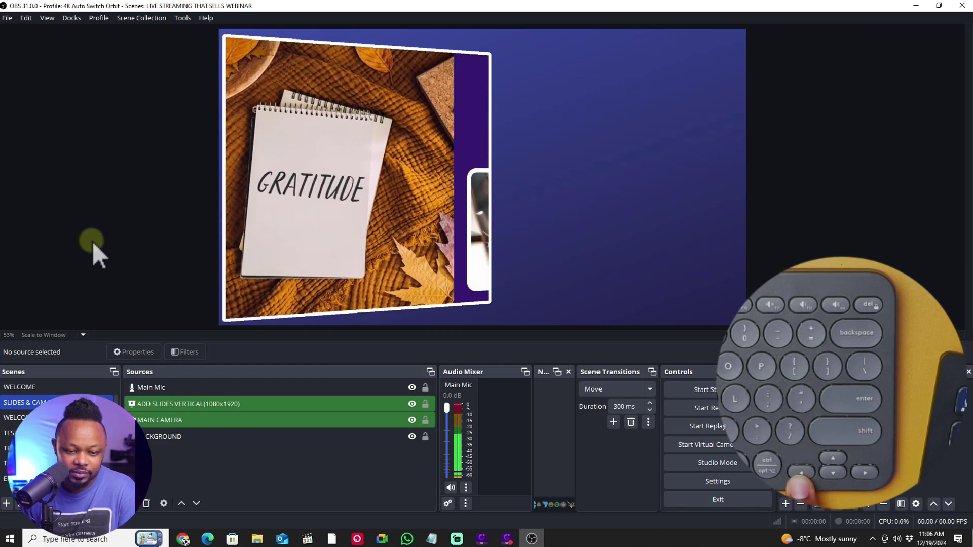
key("Left")
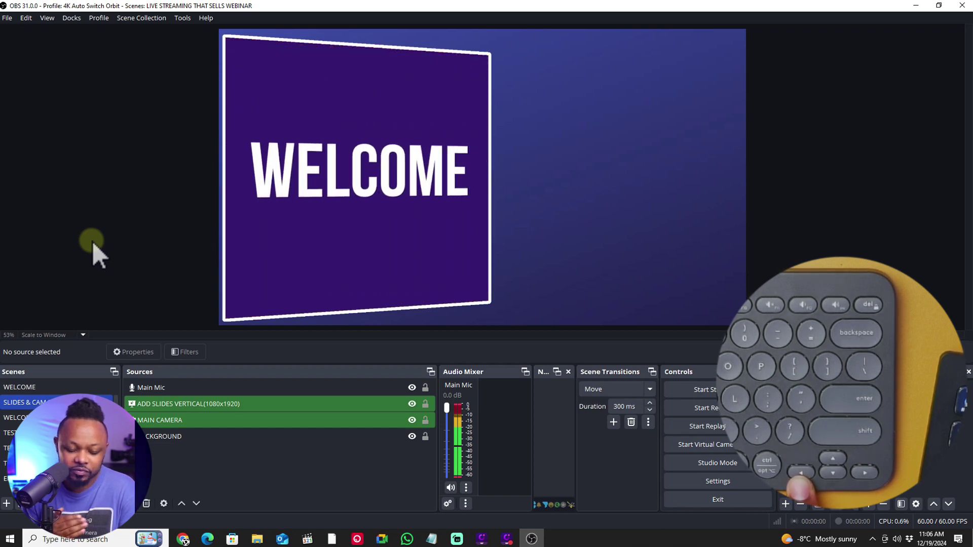
key("Left")
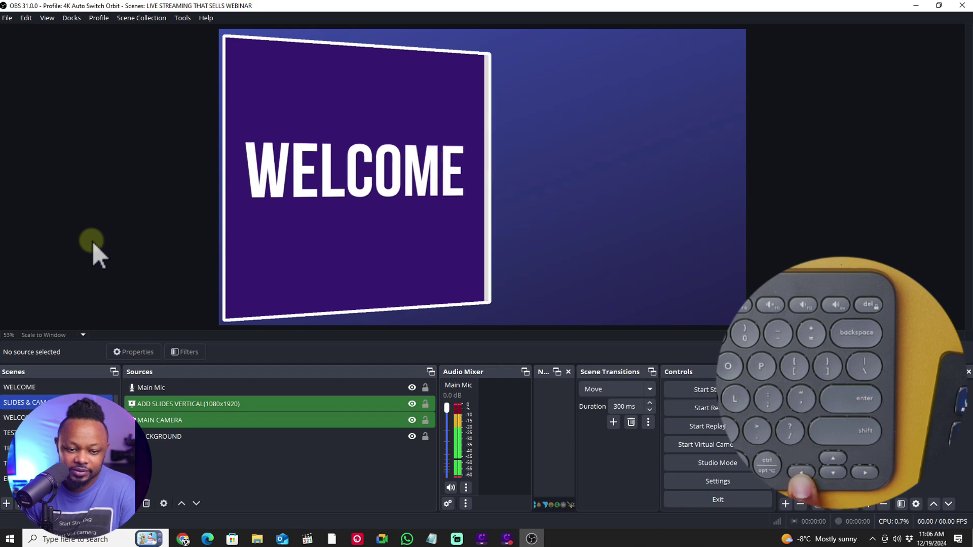
key("Right")
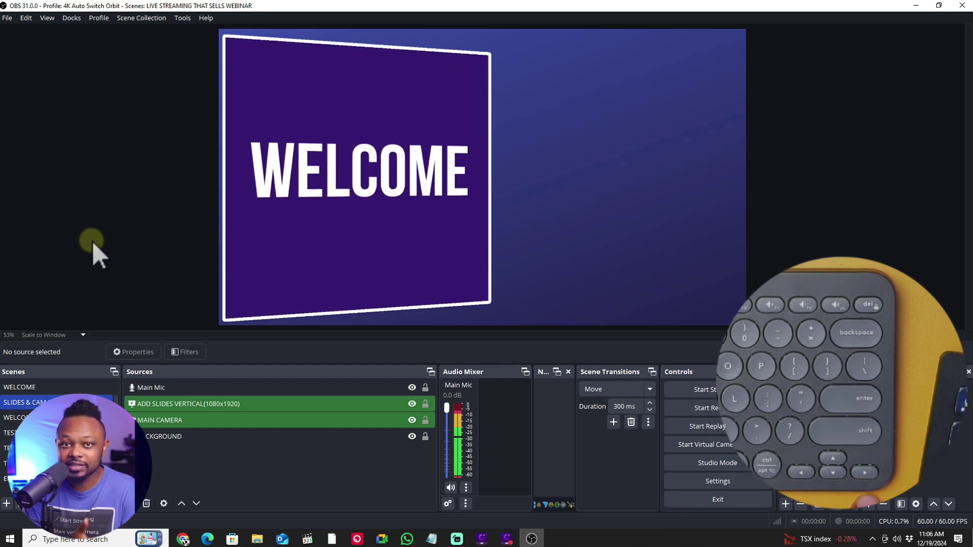
Advance the slideshow from WELCOME past I PROMISE to the ONLINE WEBINARS PRESENTATIONS slide
key("Right")
key("Right")
key("Right")
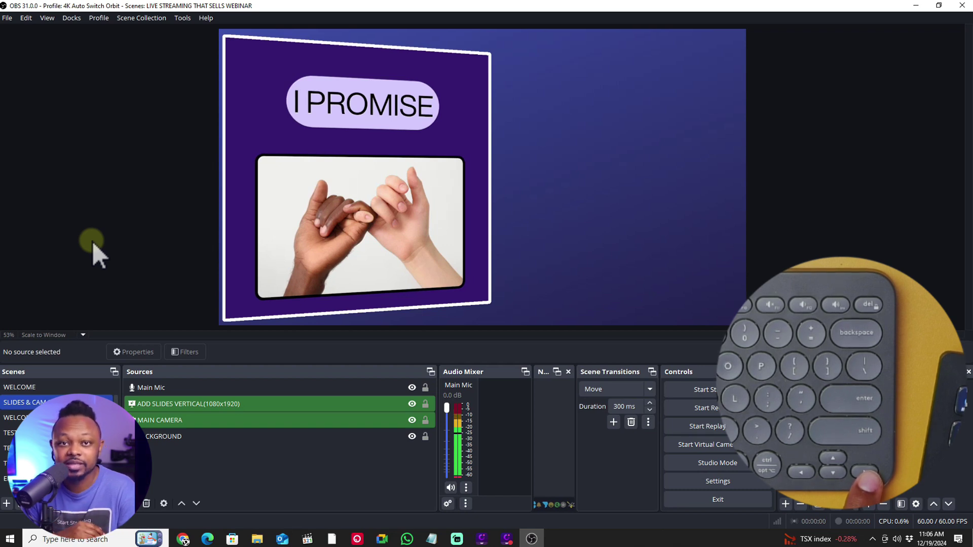
key("Right")
key("Right")
key("Right")
key("Right")
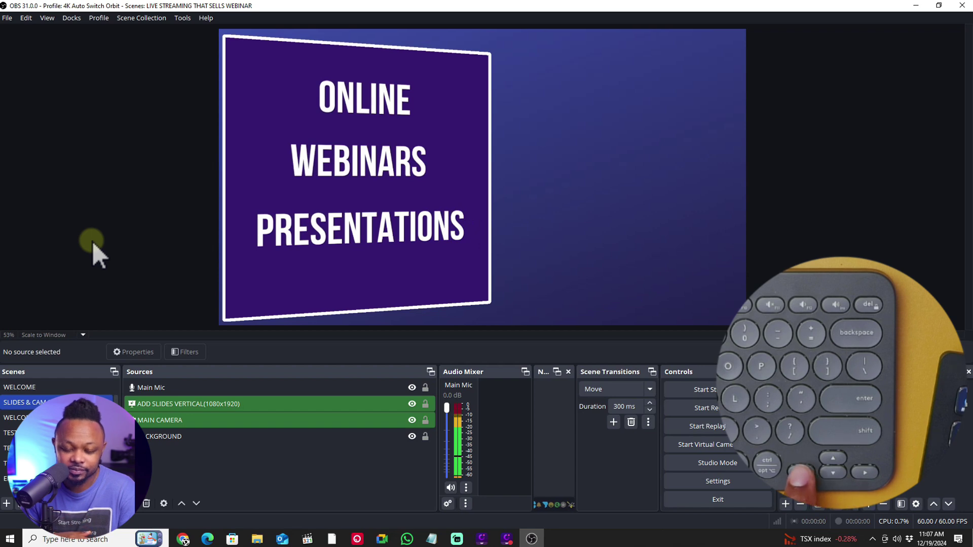
Step the slideshow back from ONLINE WEBINARS PRESENTATIONS through I PROMISE and HELLO! to WELCOME
key("Left")
key("Left")
key("Left")
key("Left")
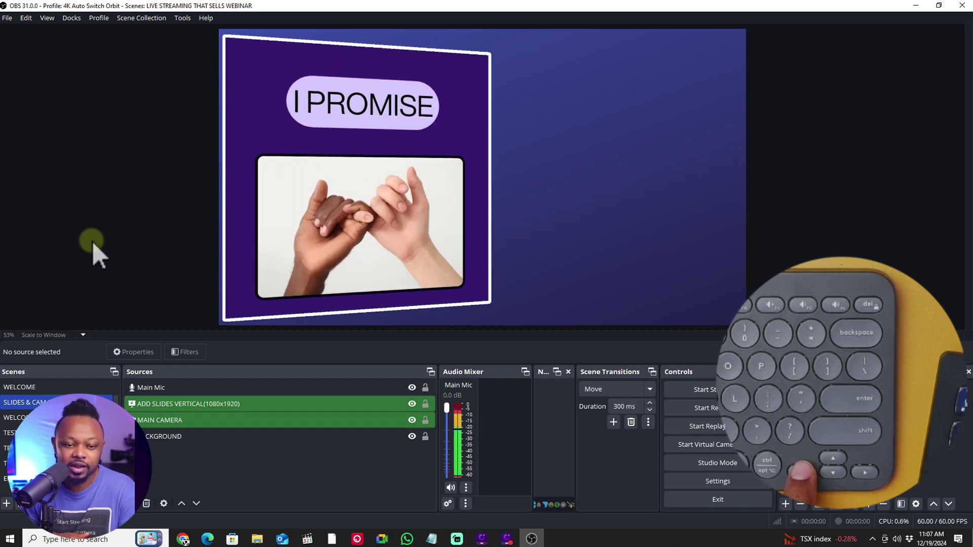
key("Left")
key("Left")
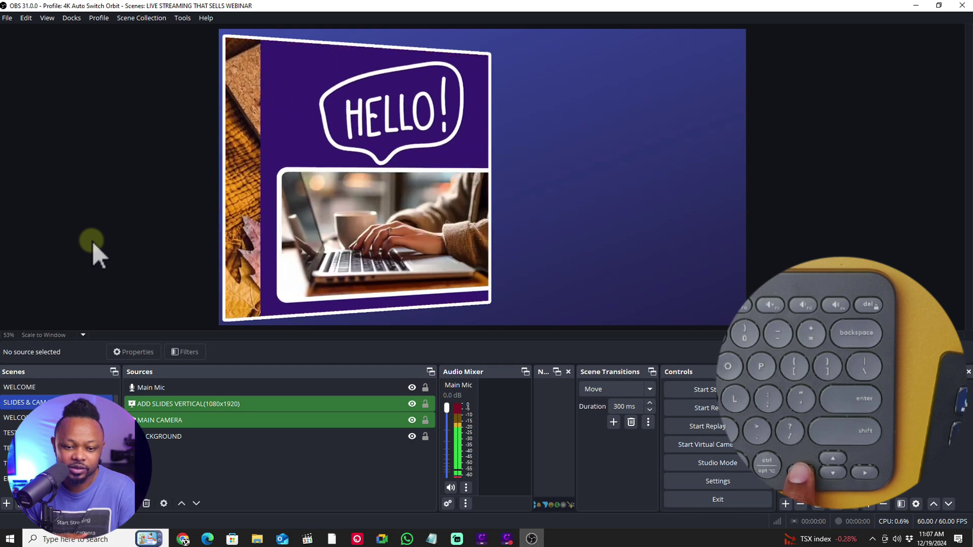
key("Left")
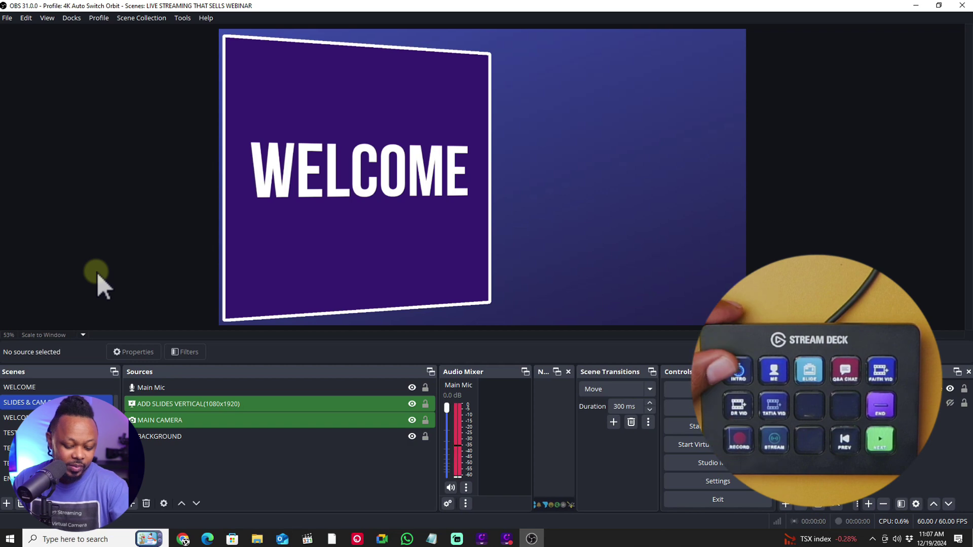
Switch through the INTRO and WELCOME scenes and return to the slides and camera scene
key("ctrl+1")
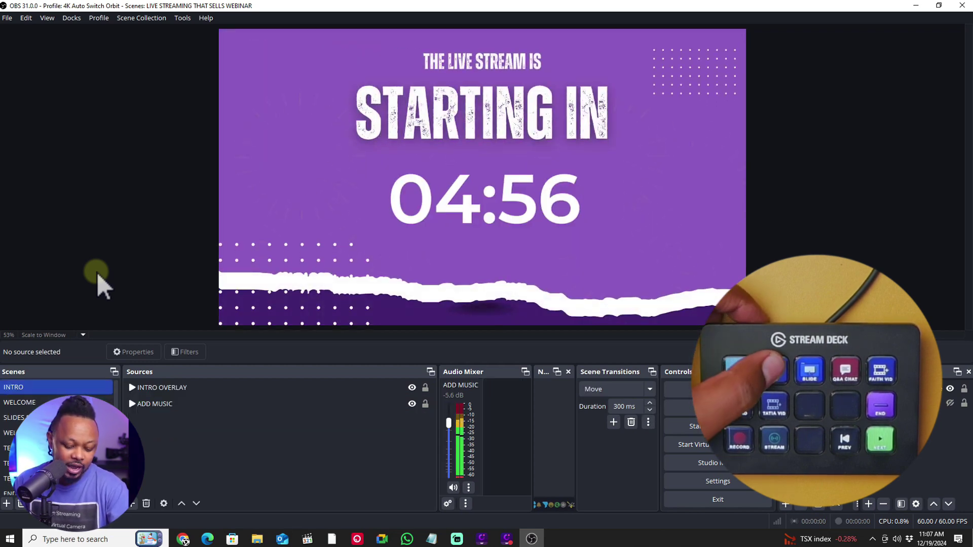
key("ctrl+2")
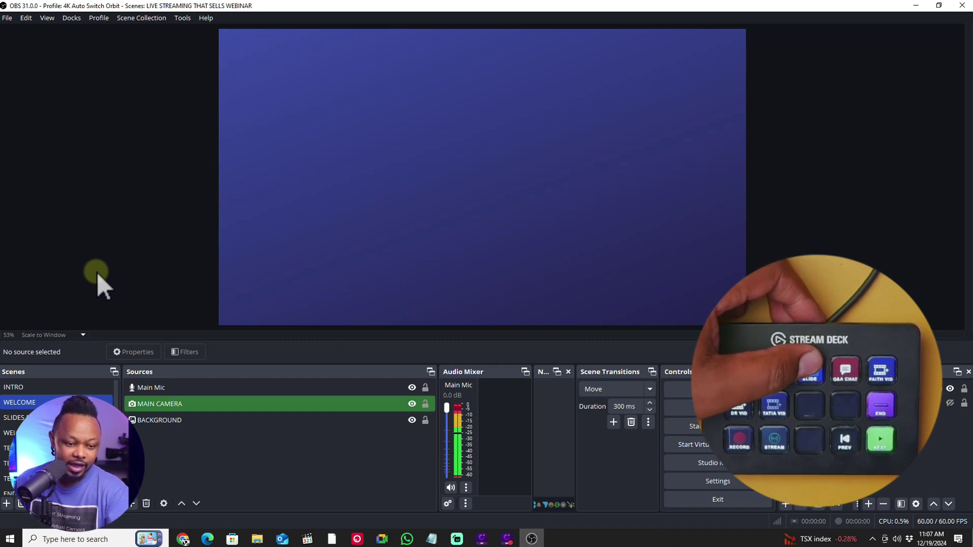
key("ctrl+3")
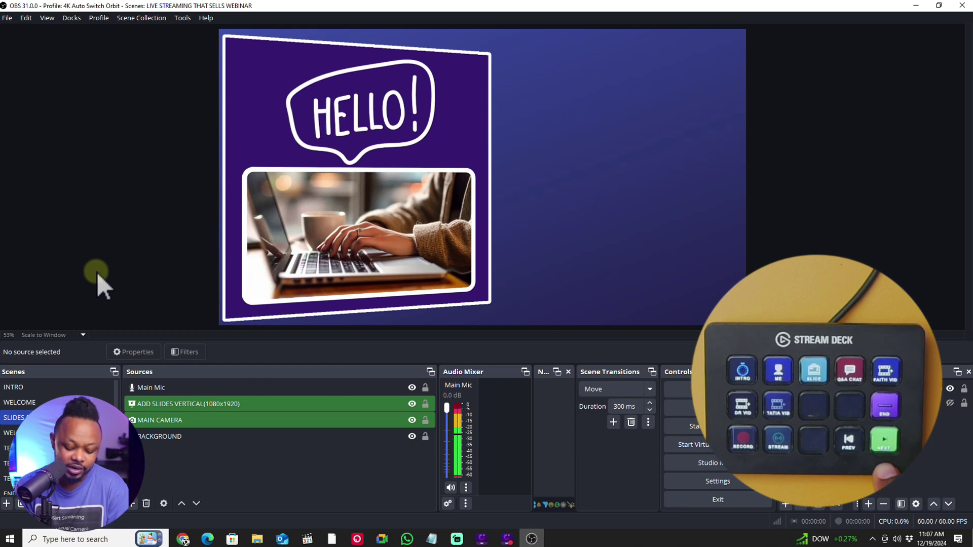
Advance the slideshow in the slides and camera scene to the GRATITUDE slide
key("Right")
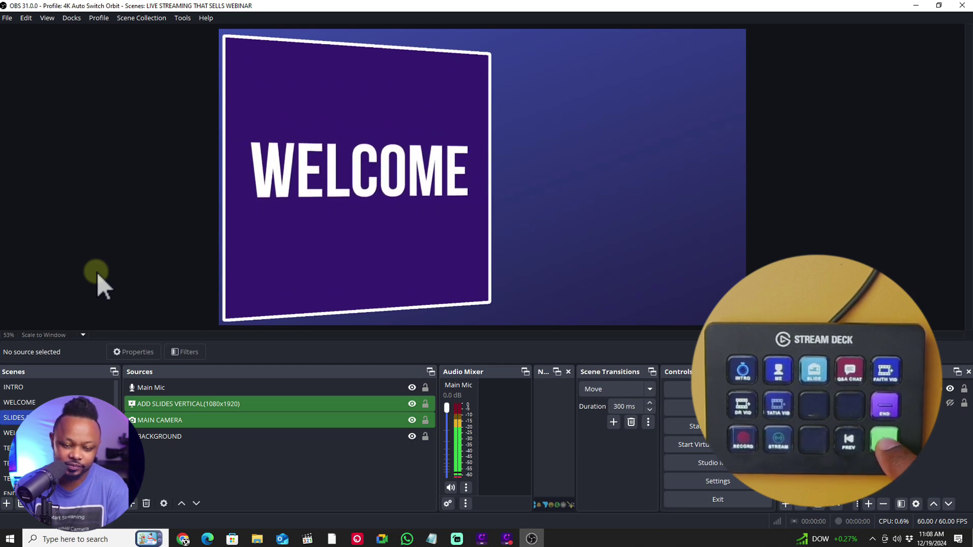
key("Right")
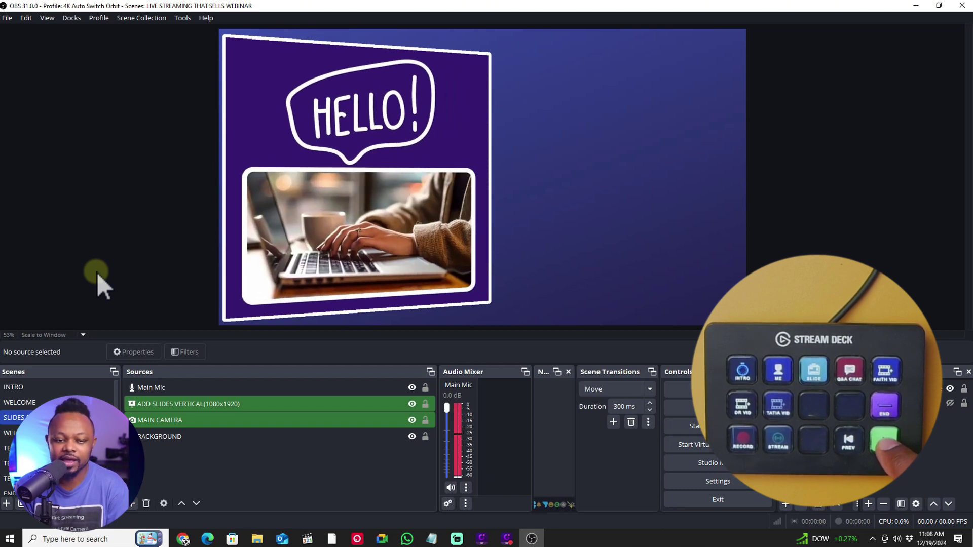
key("Right")
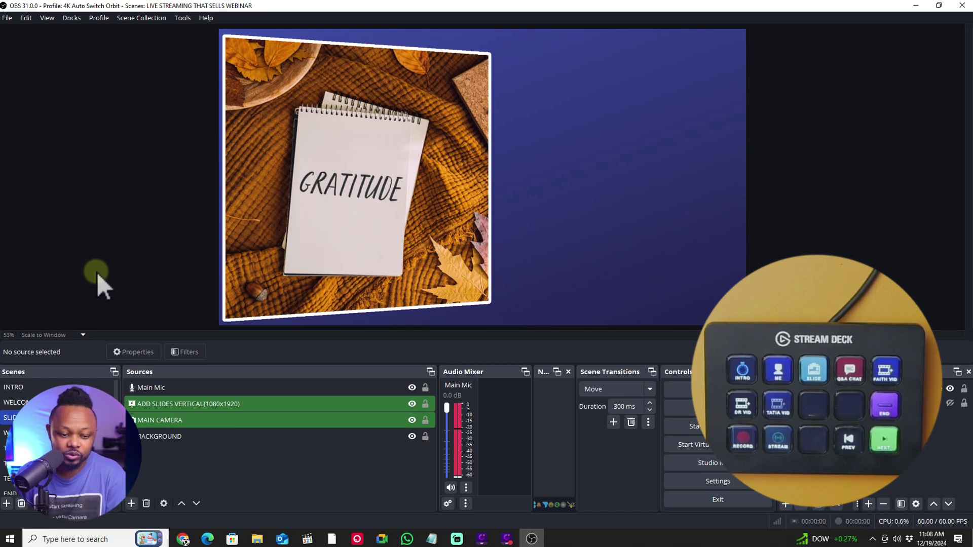
Search Windows for STREA, open the Stream Deck app, and reposition its window
left_click(64, 541)
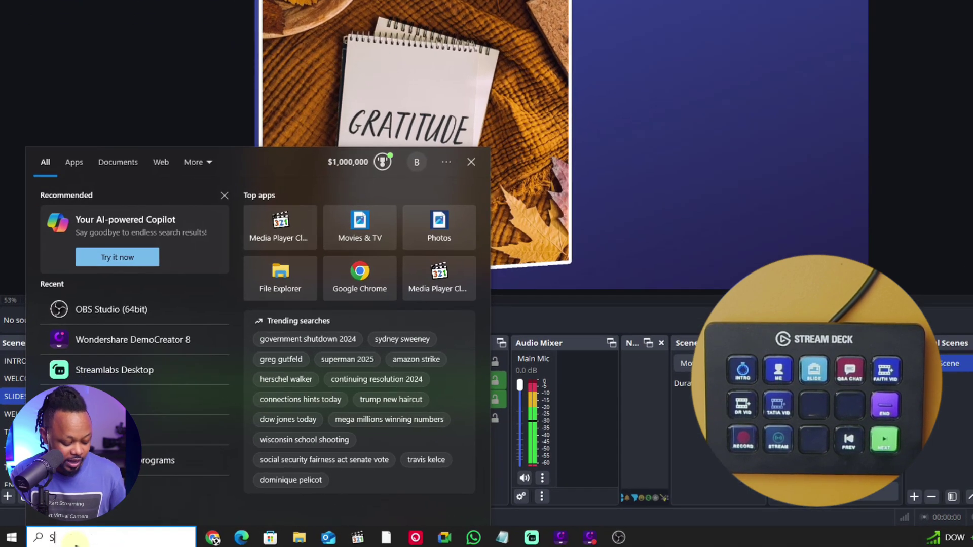
left_click(75, 539)
left_click(75, 540)
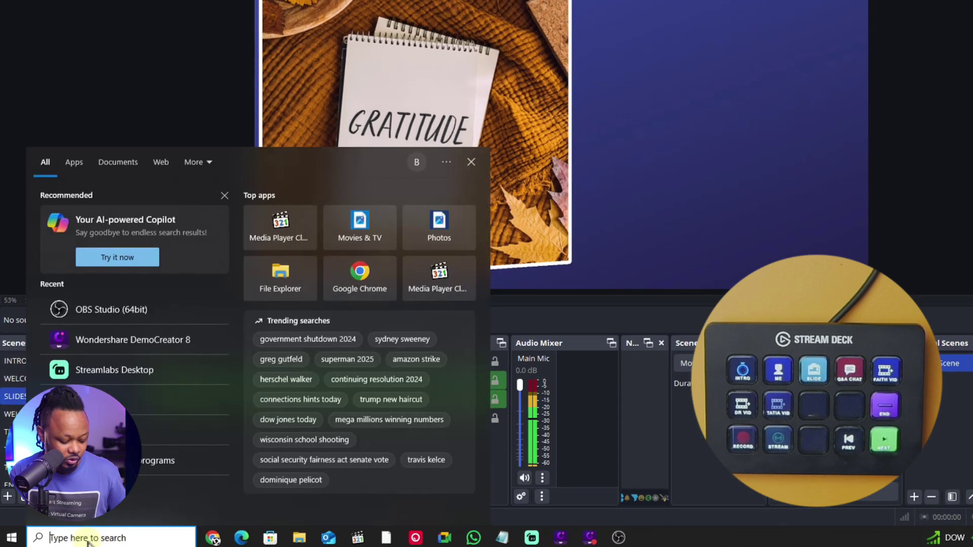
type("STREA")
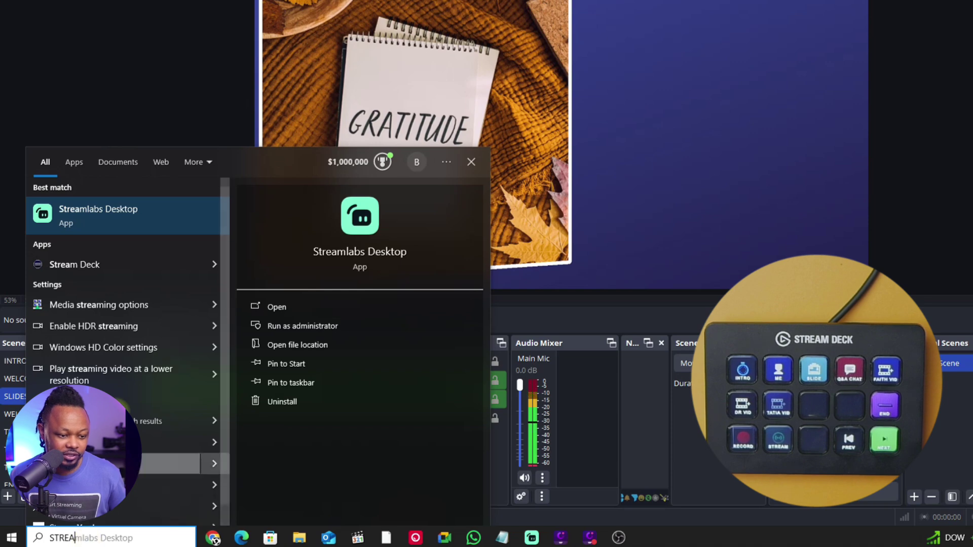
left_click(152, 263)
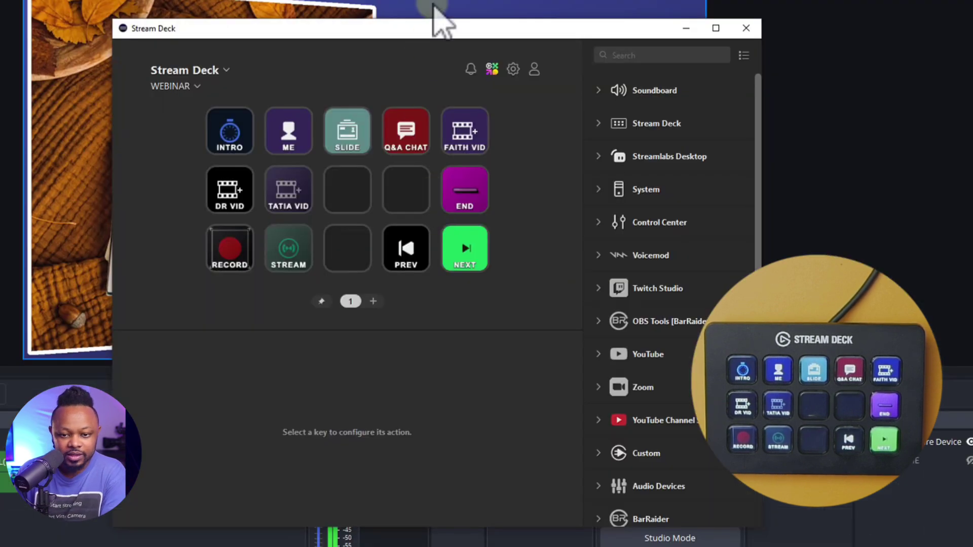
left_click_drag(431, 23, 354, 36)
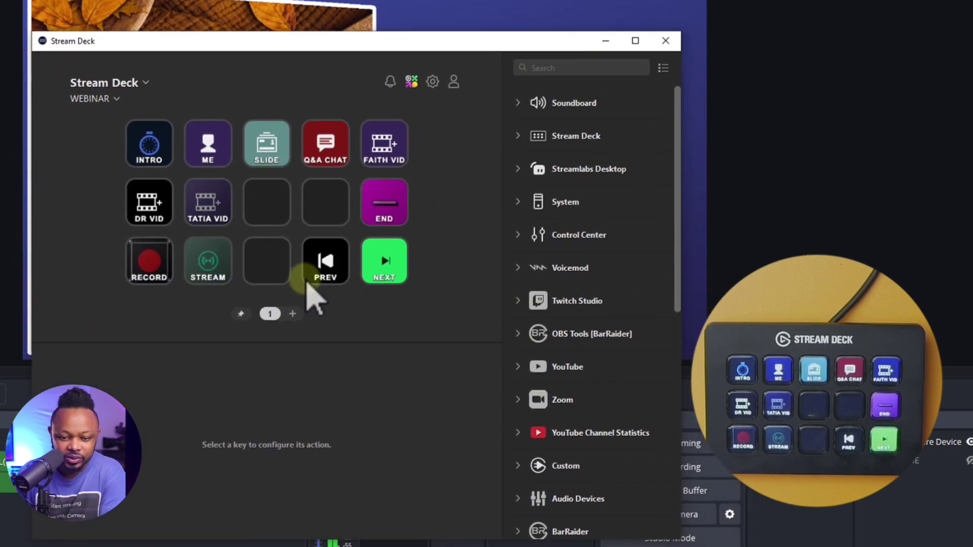
Search the Stream Deck actions for HOT and place the System Hotkey action on the empty key between STREAM and PREV
left_click(547, 68)
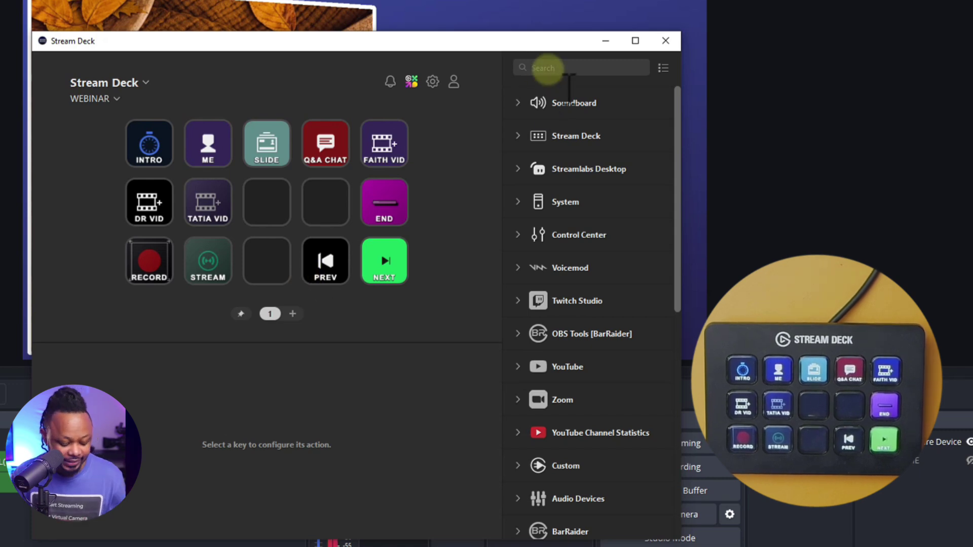
type("H")
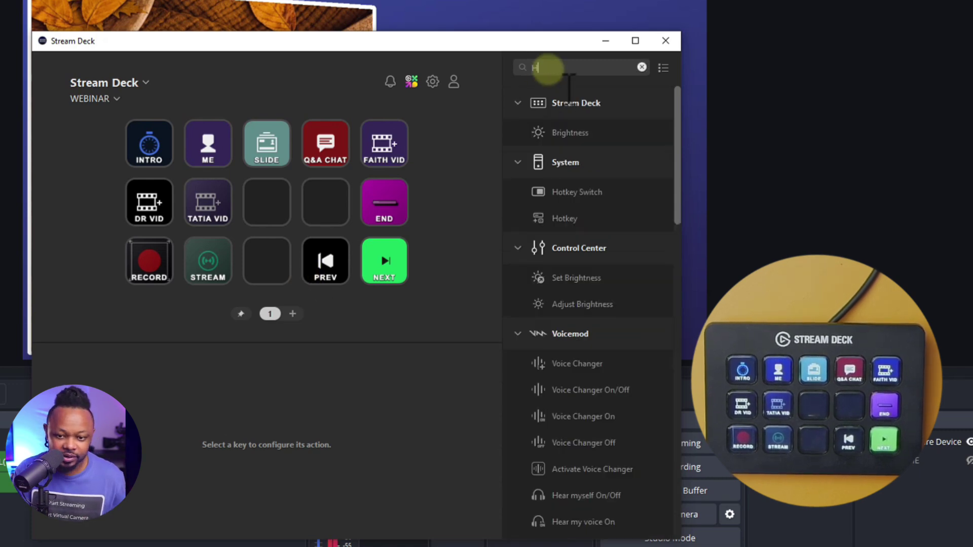
type("O")
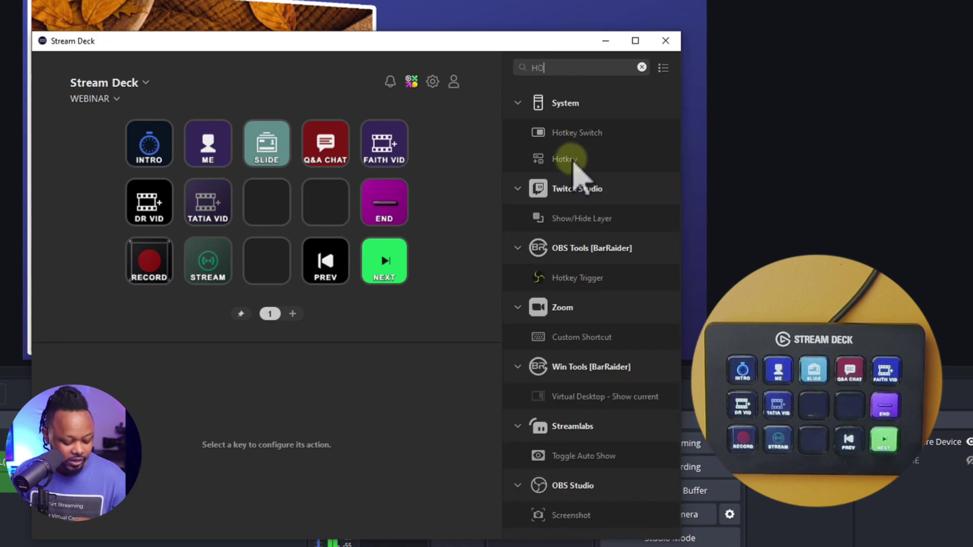
type("T")
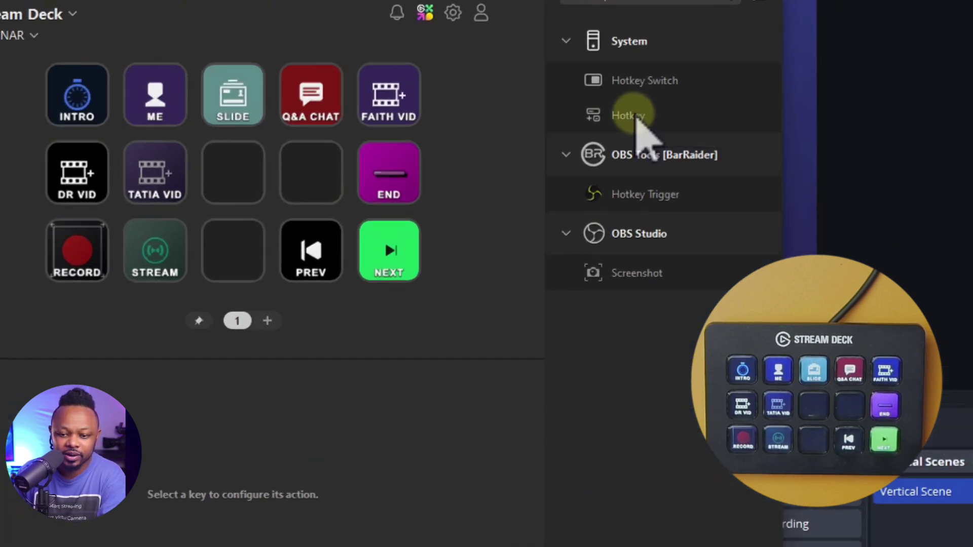
left_click_drag(636, 122, 518, 297)
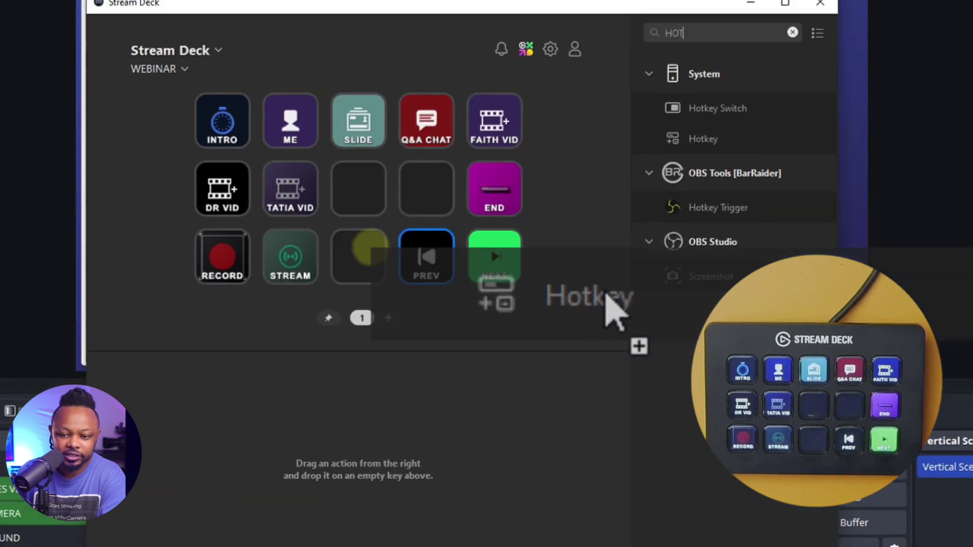
left_click_drag(606, 296, 357, 264)
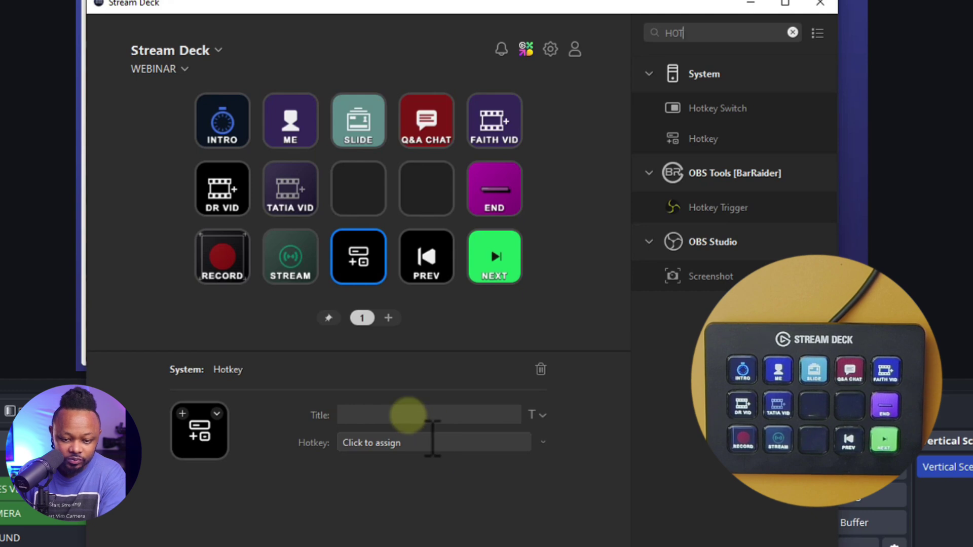
Title the new Hotkey action NEXT and assign Right as its hotkey
left_click(408, 415)
type("next")
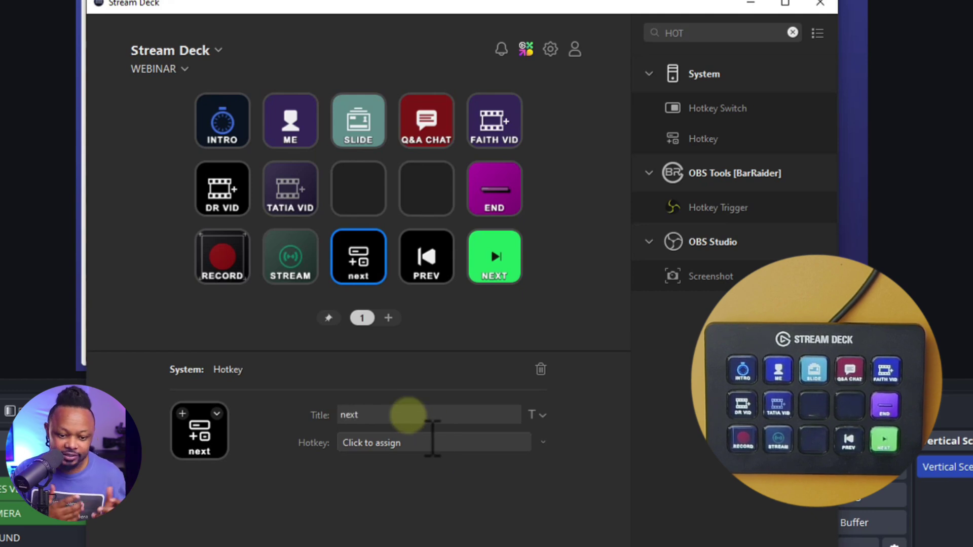
key("BackSpace")
key("BackSpace")
key("BackSpace")
key("BackSpace")
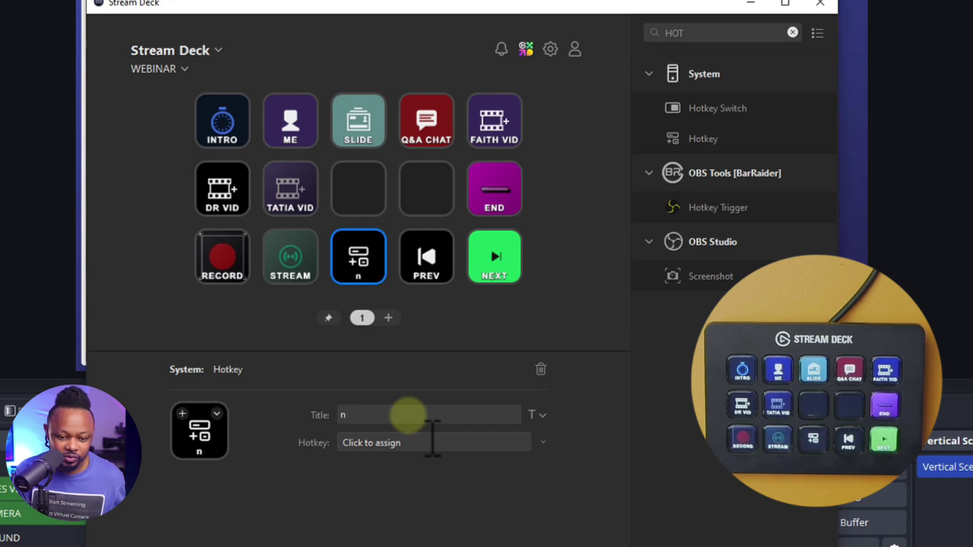
type("NEXT")
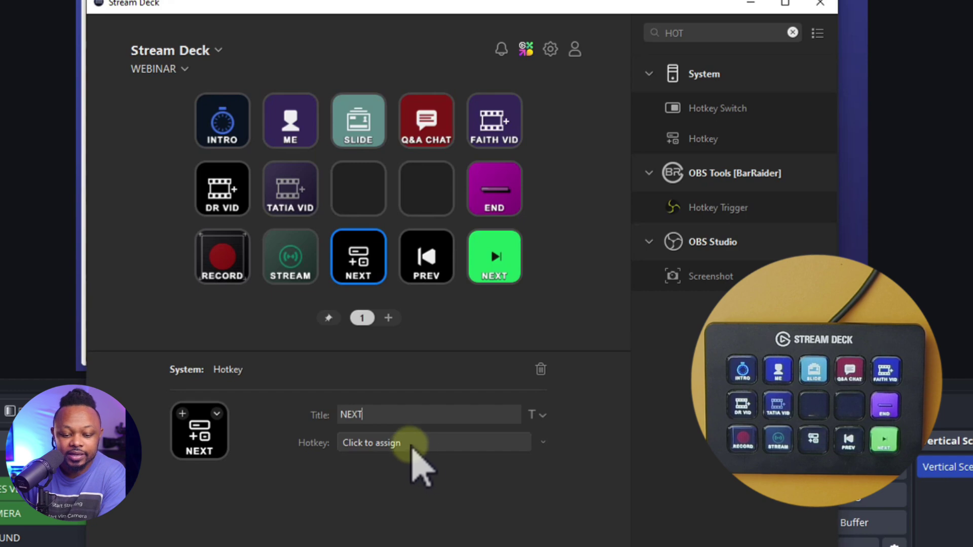
left_click(380, 452)
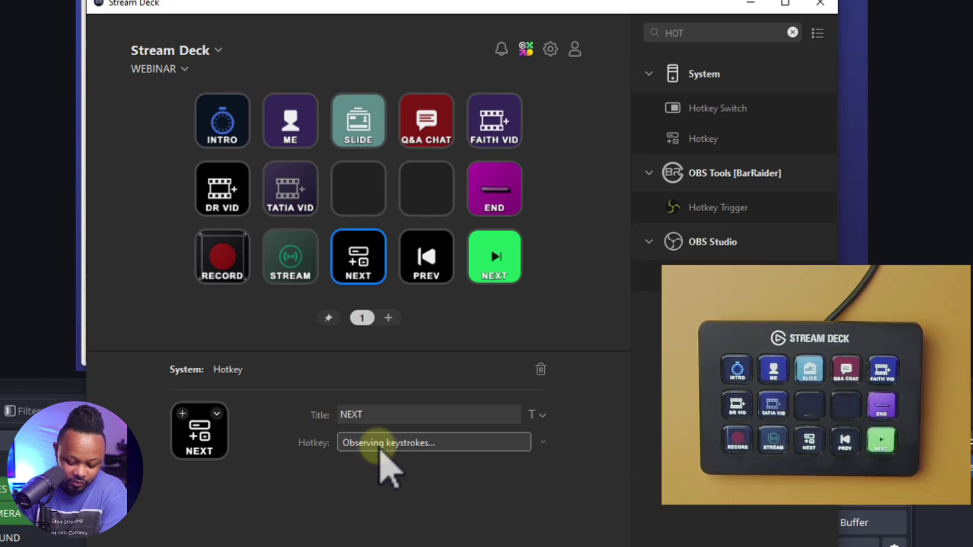
key("Right")
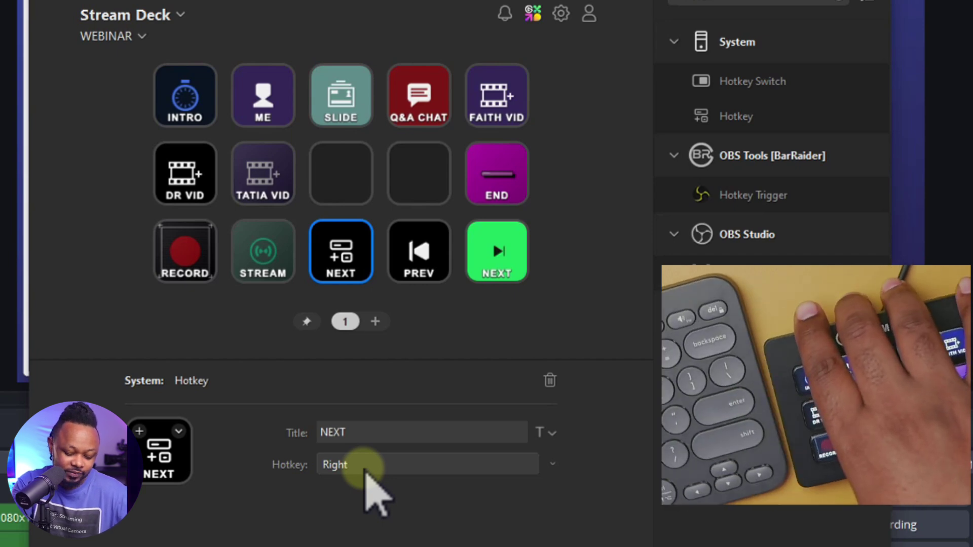
Reassign Right as the hotkey of the new NEXT key and move the Stream Deck window clear of the slide preview
left_click(366, 469)
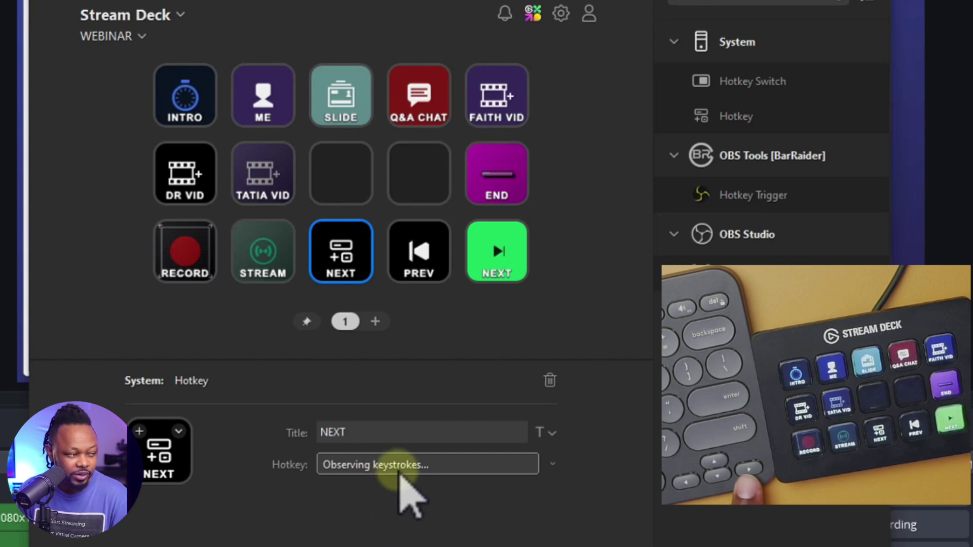
key("Right")
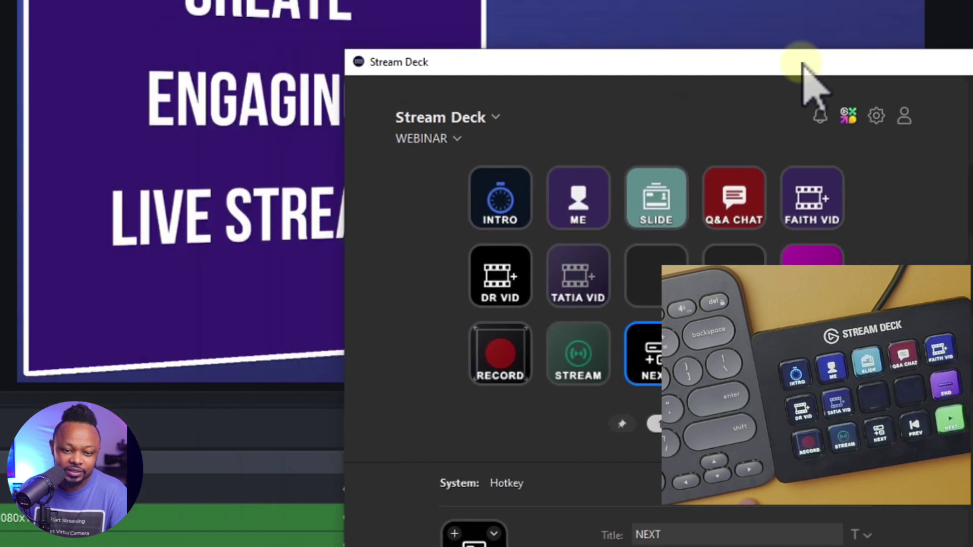
left_click_drag(538, 0, 552, 1)
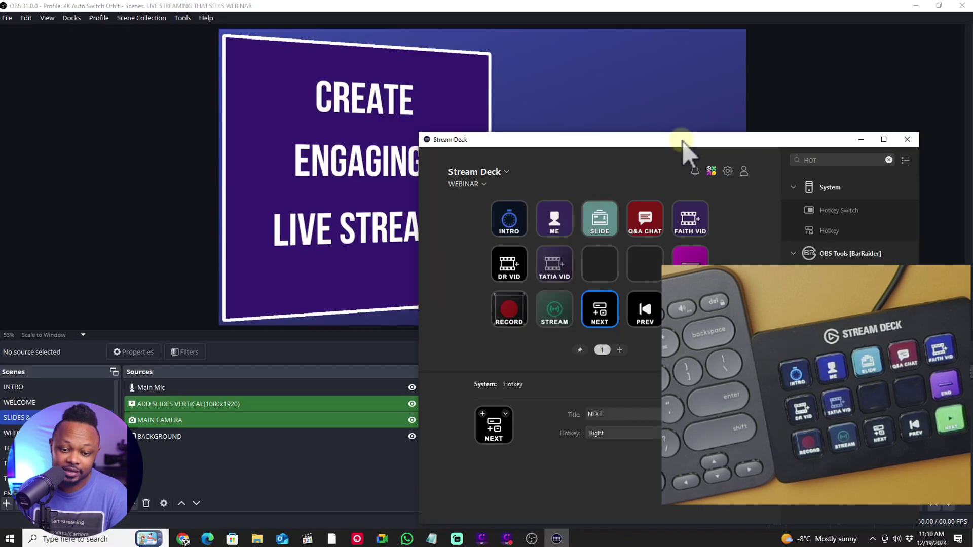
left_click_drag(679, 146, 713, 110)
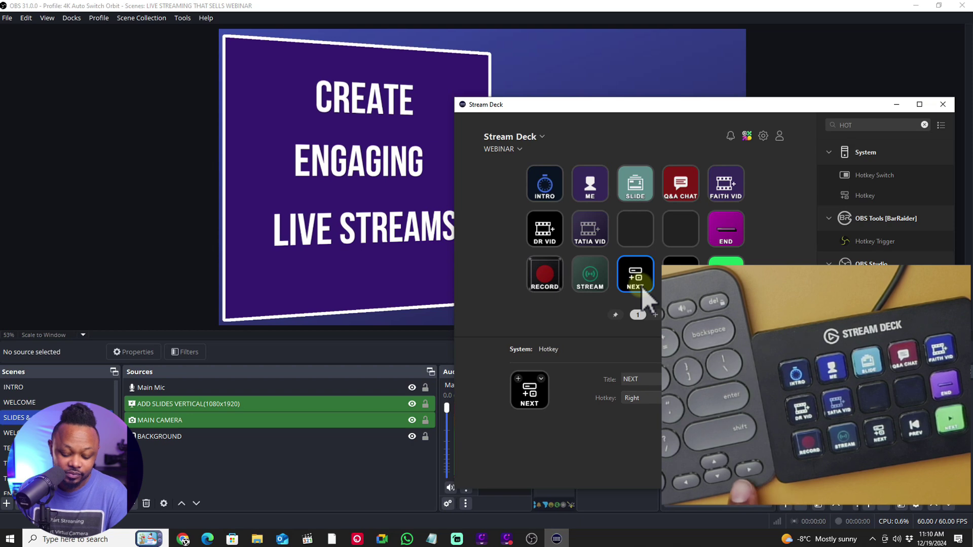
Test the Right hotkey by advancing the slideshow three slides to the social media icons slide
key("Right")
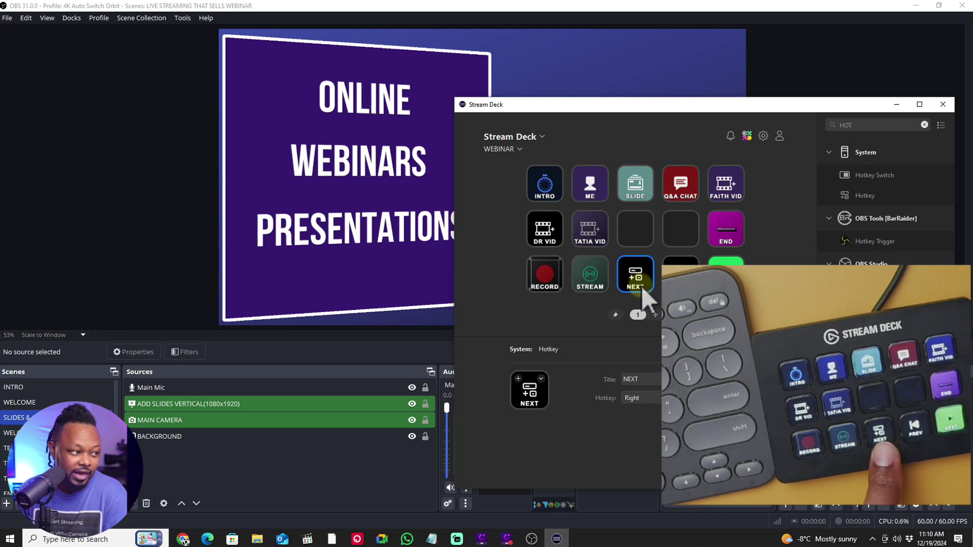
key("Right")
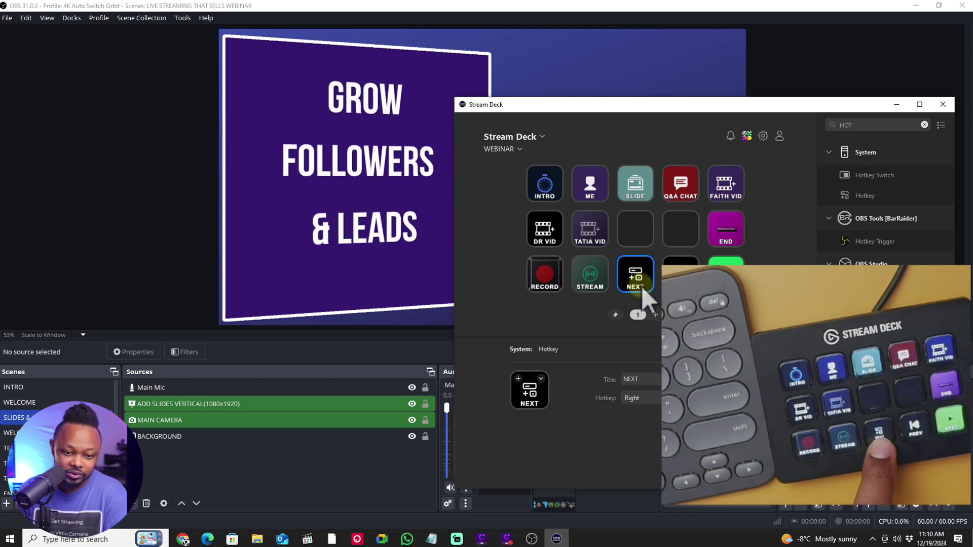
key("Right")
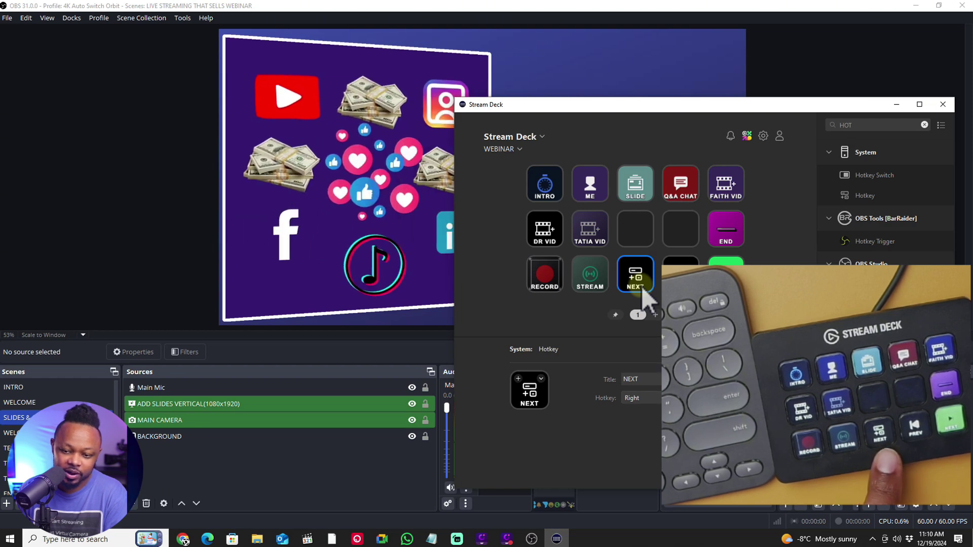
Search the icon library for NEXT and apply the green Elgato Legacy next icon to the new NEXT key
left_click_drag(631, 105, 523, 90)
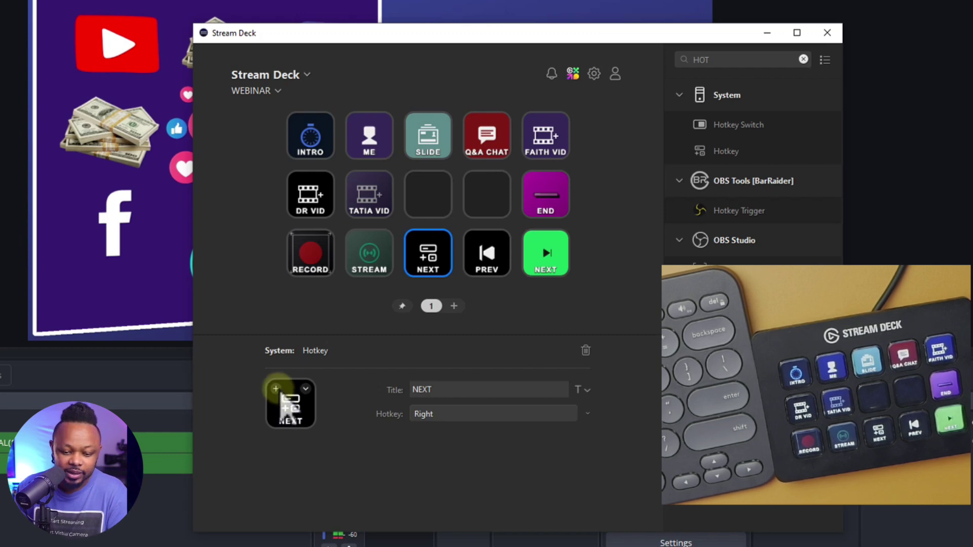
left_click(281, 398)
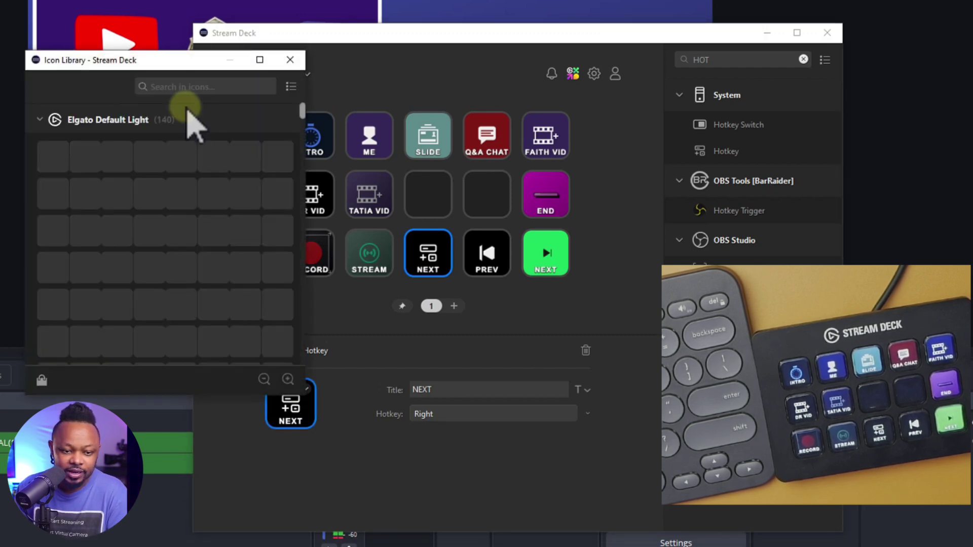
scroll(174, 260, "down", 12)
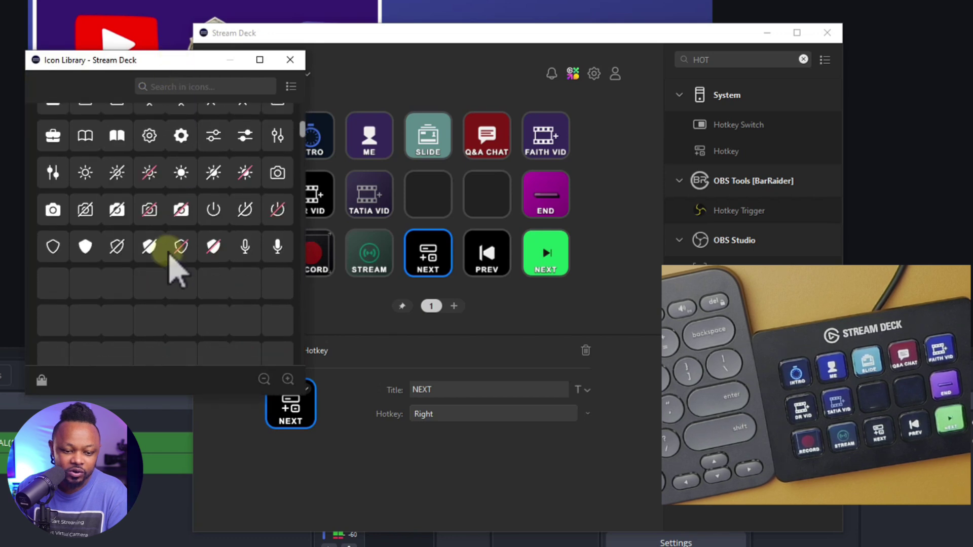
scroll(174, 259, "down", 10)
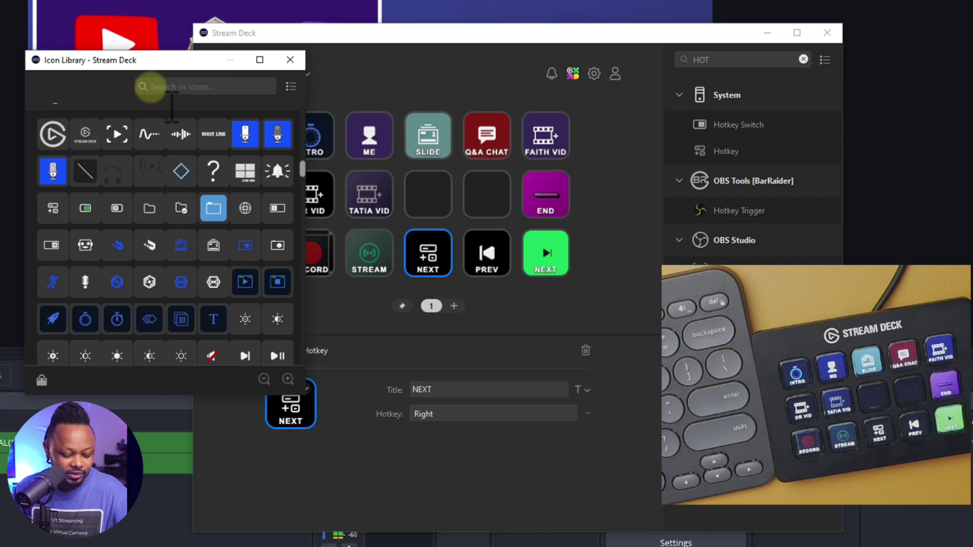
type("NEXT")
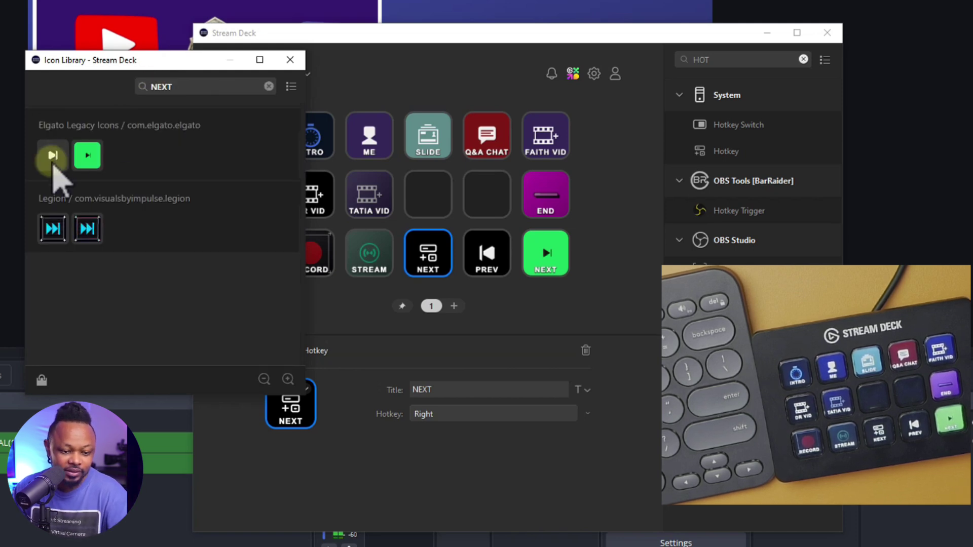
left_click(89, 156)
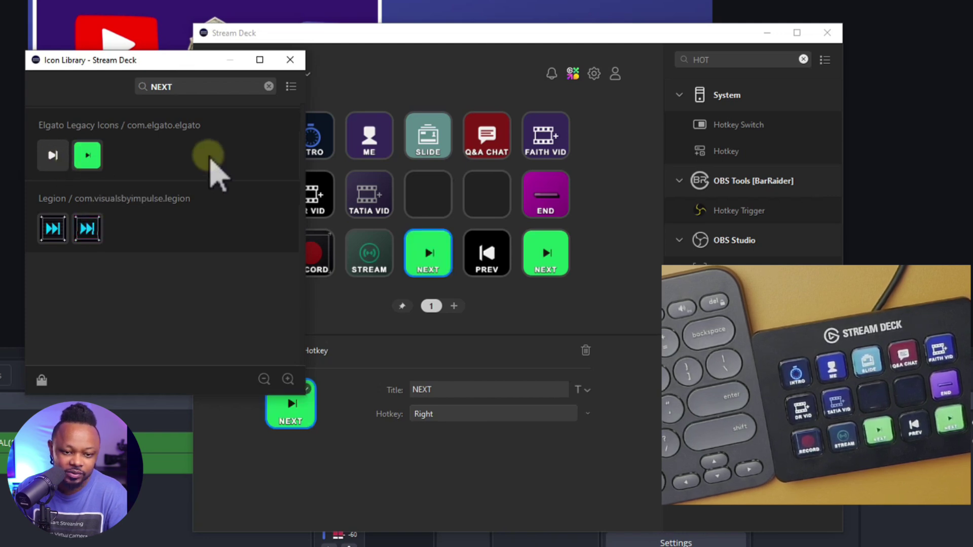
left_click(290, 60)
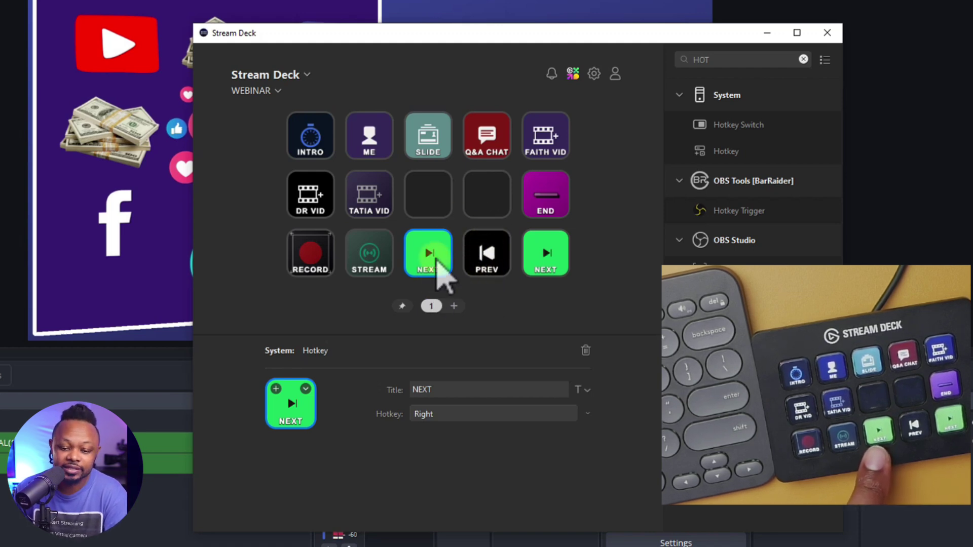
Replace the PREV key's existing action with a new System Hotkey action
left_click(484, 271)
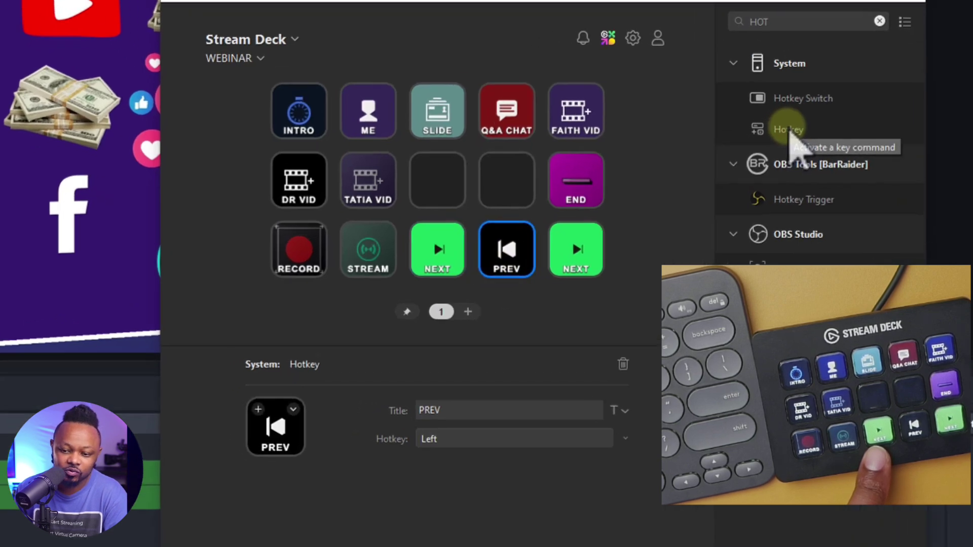
left_click_drag(707, 150, 507, 252)
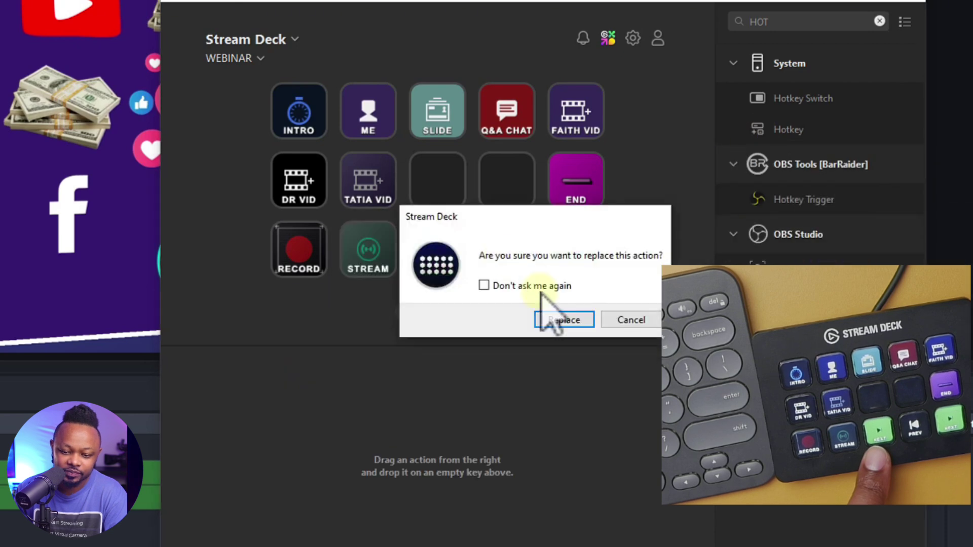
left_click(564, 320)
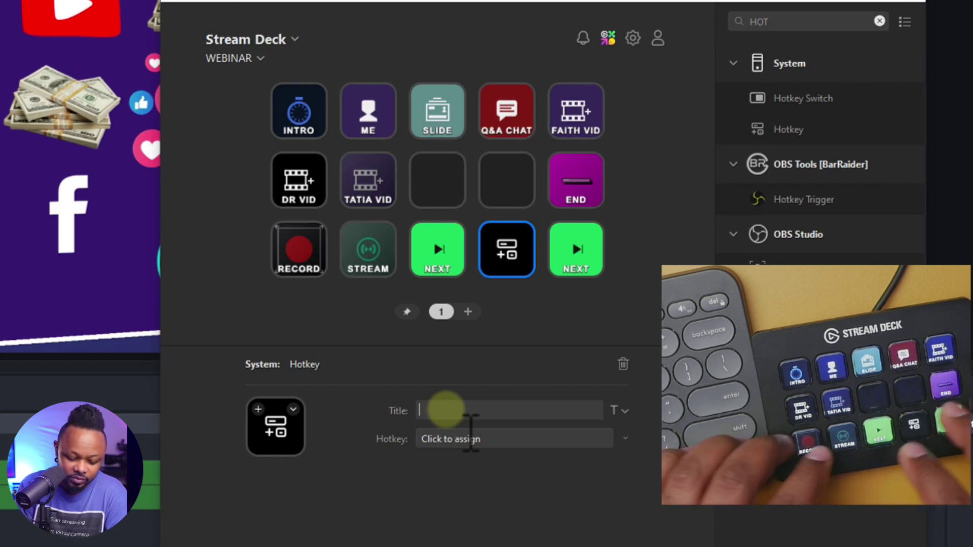
Title the replaced Hotkey action PREV and assign Left as its hotkey
type("p")
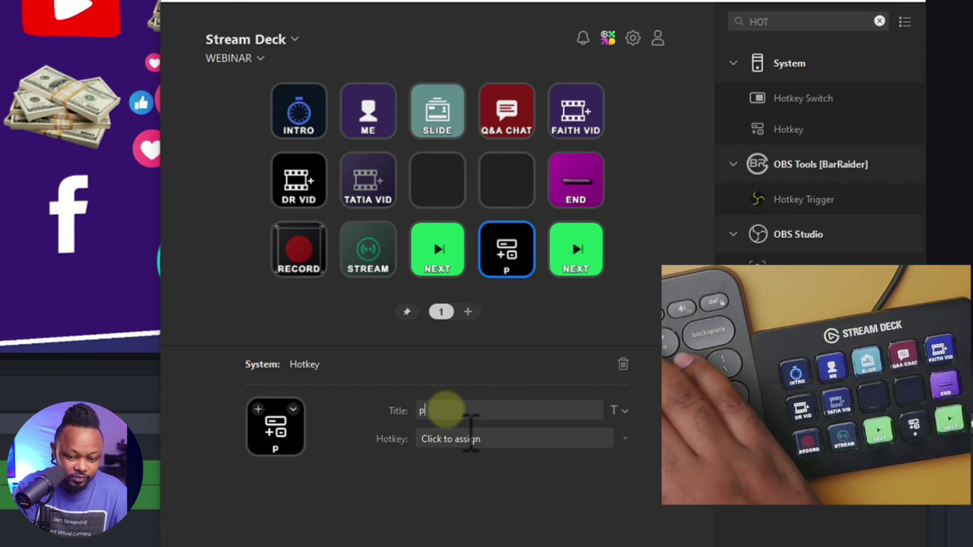
key("BackSpace")
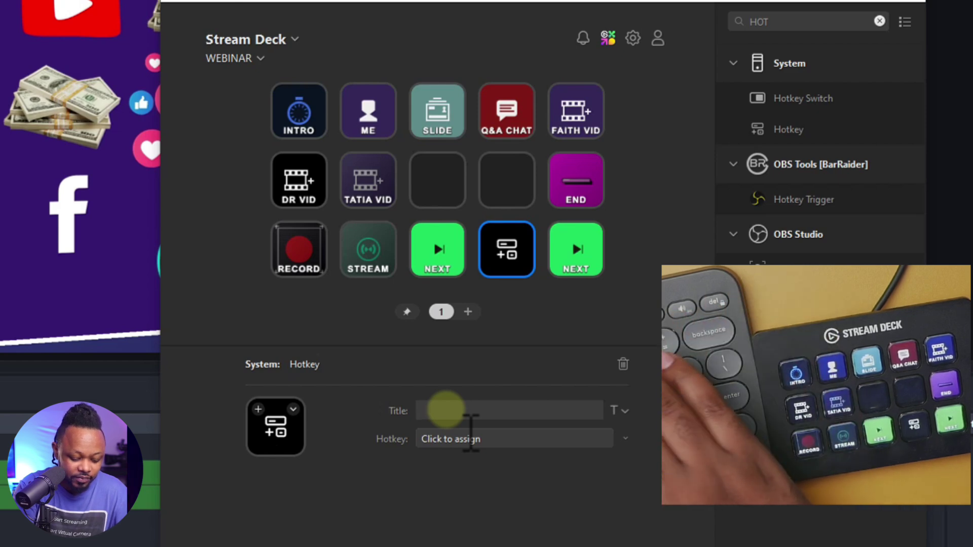
type("PREV")
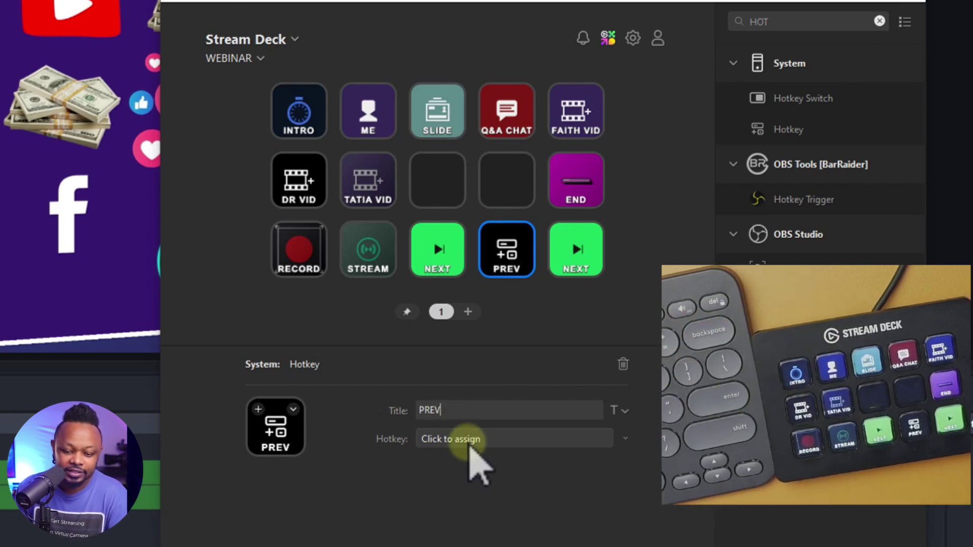
left_click(462, 442)
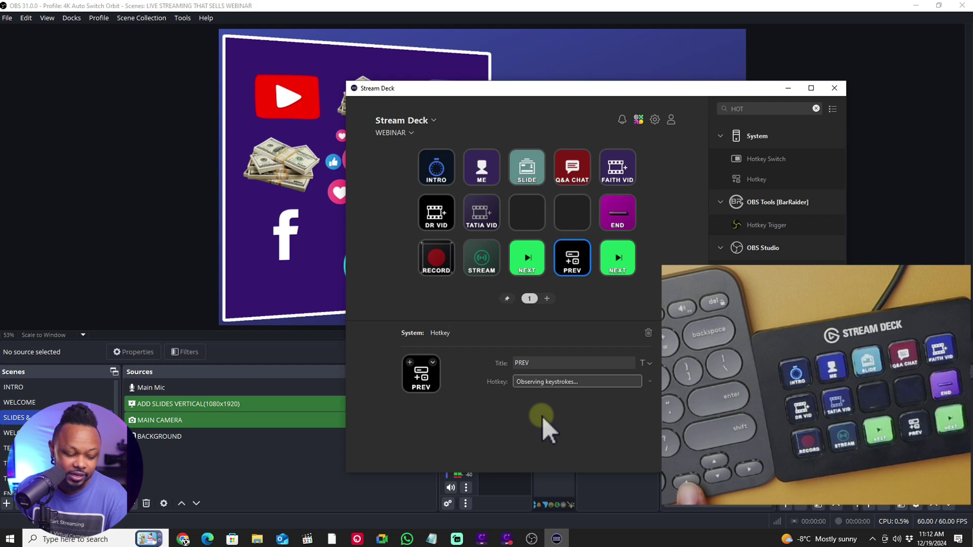
key("Left")
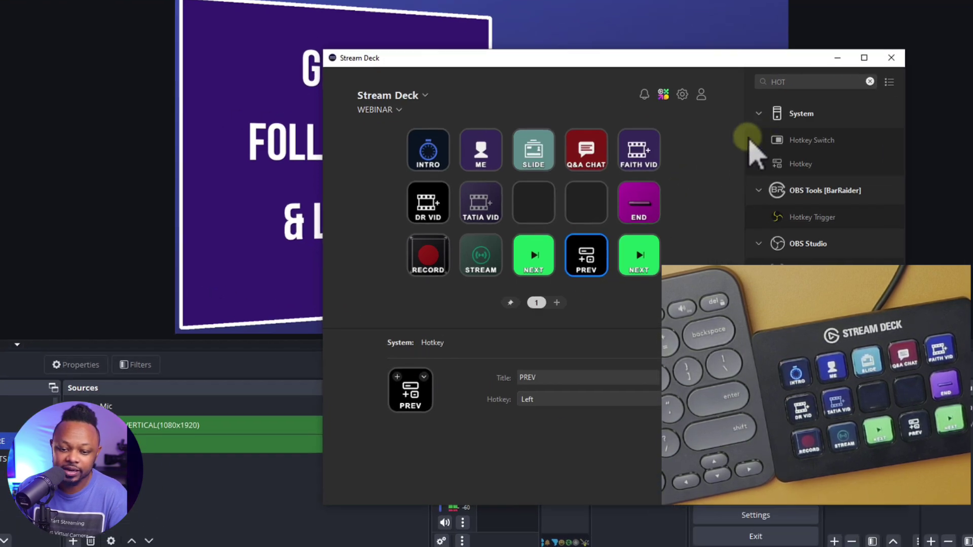
Search the icon library for PREV and apply the Elgato Legacy previous icon to the PREV key
left_click(406, 394)
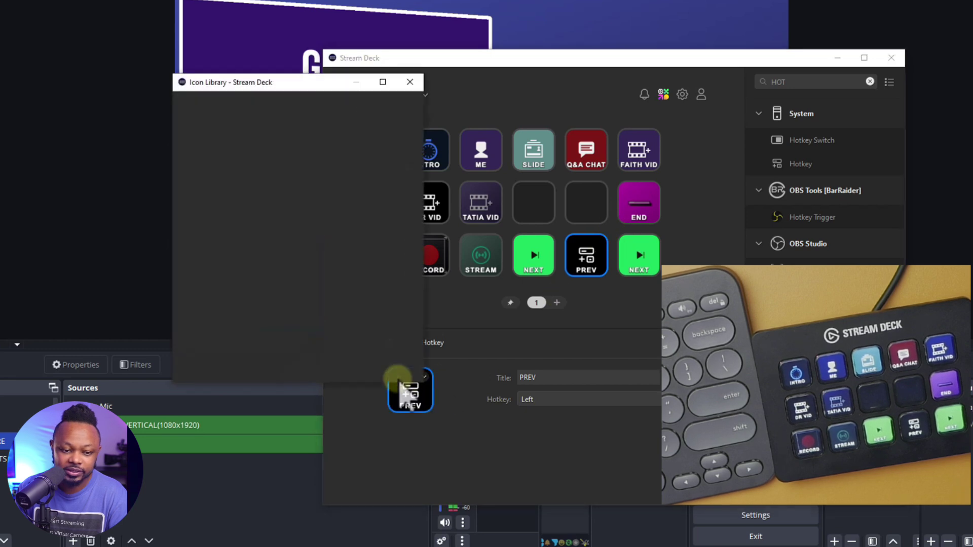
left_click(290, 106)
type("PR")
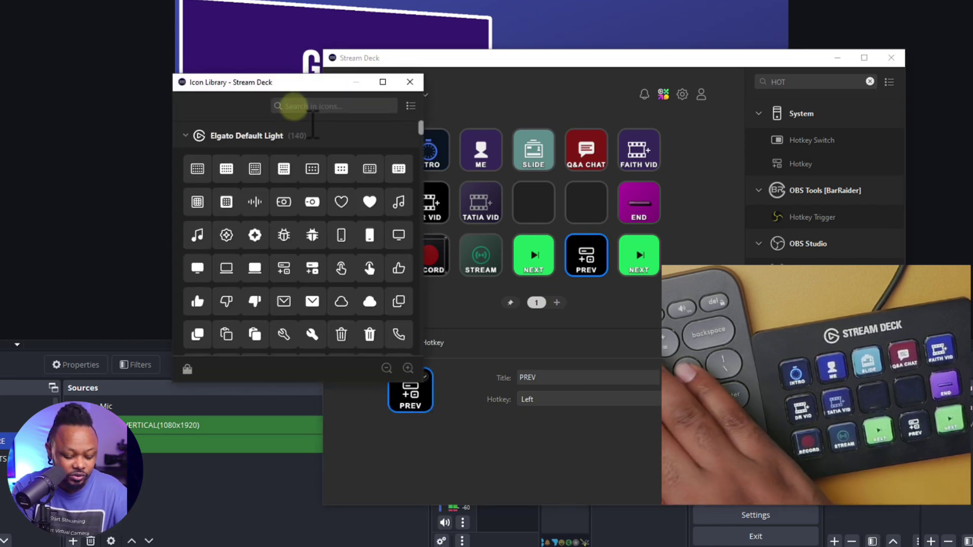
type("EV")
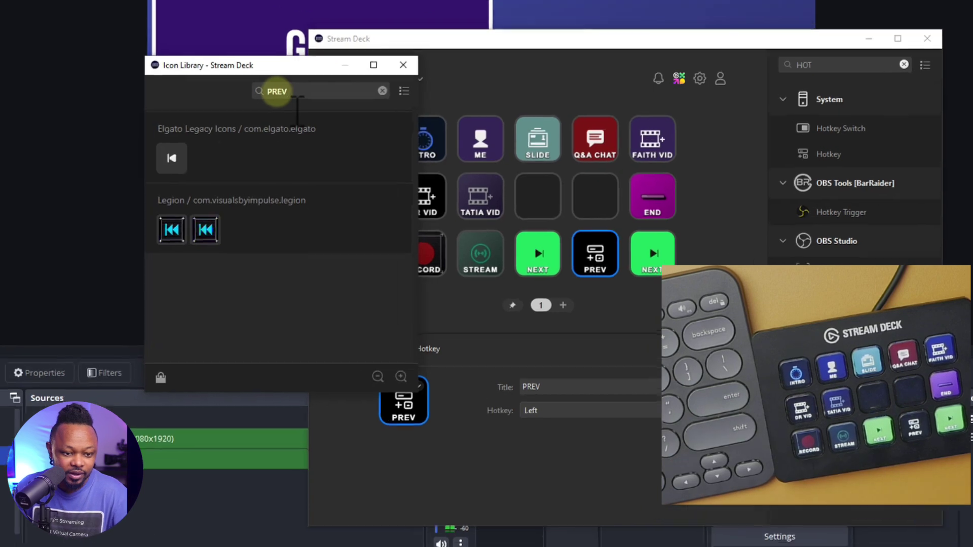
left_click(166, 156)
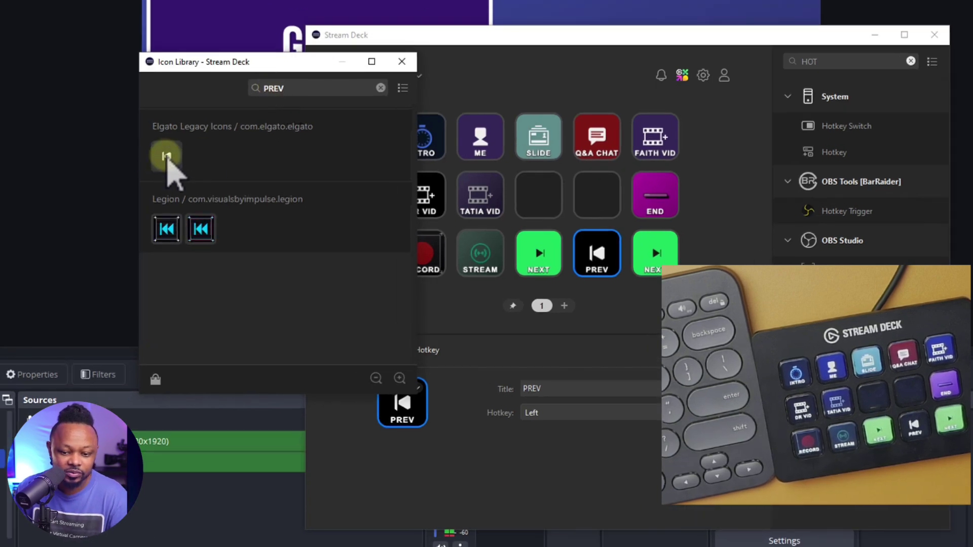
left_click(402, 62)
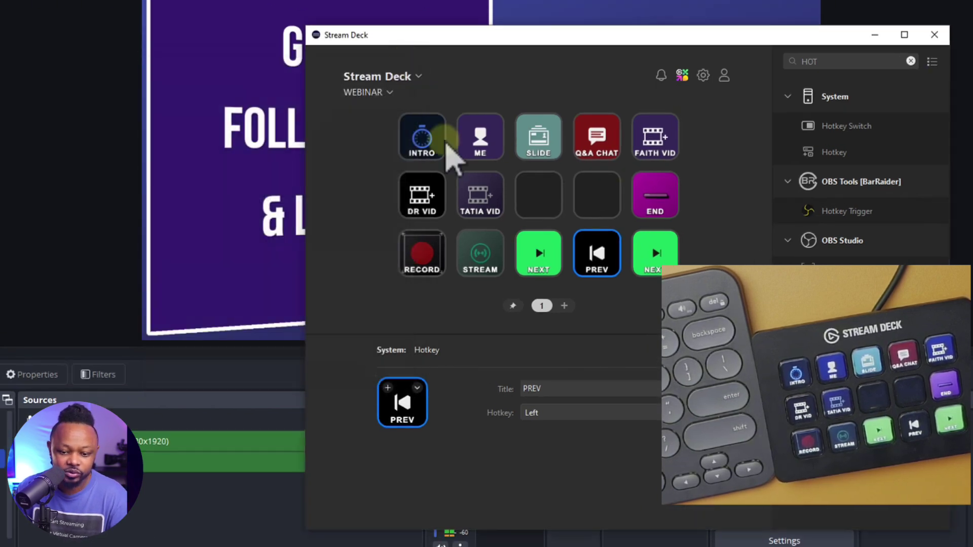
left_click(608, 307)
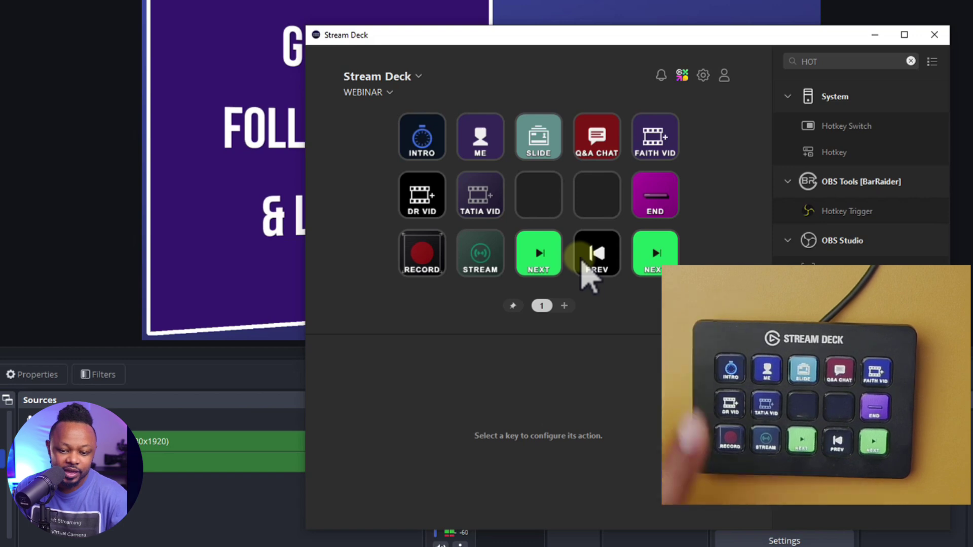
Delete the duplicate NEXT key between STREAM and PREV, and minimize the Stream Deck window
left_click(548, 268)
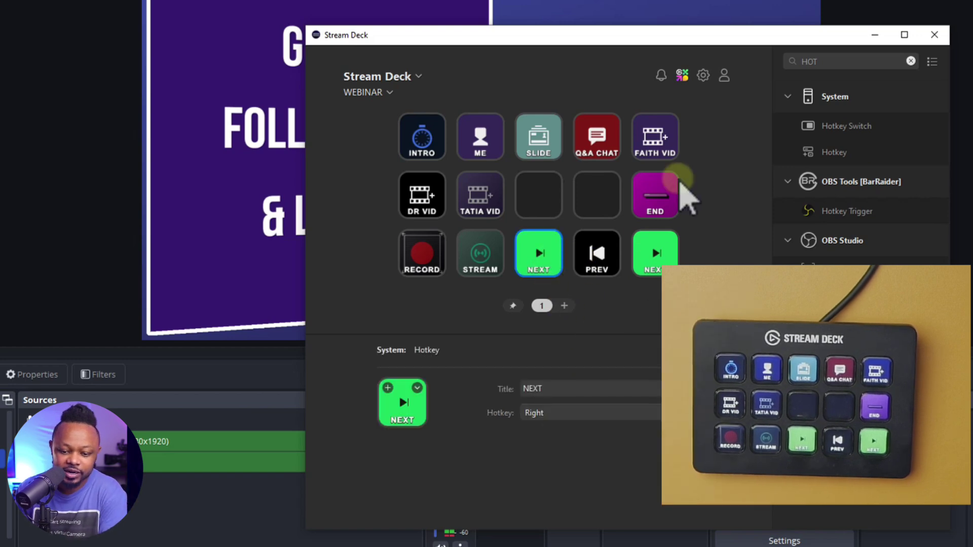
key("Delete")
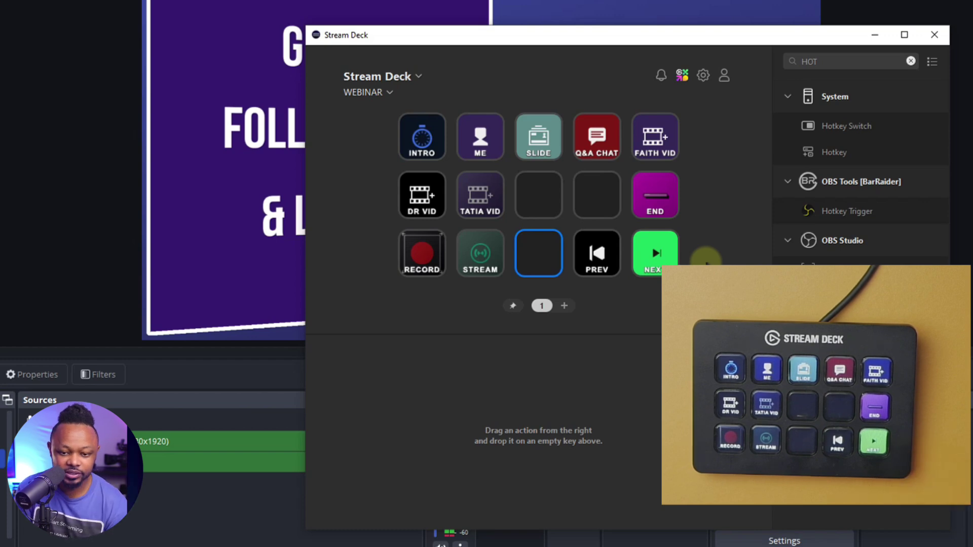
left_click(875, 35)
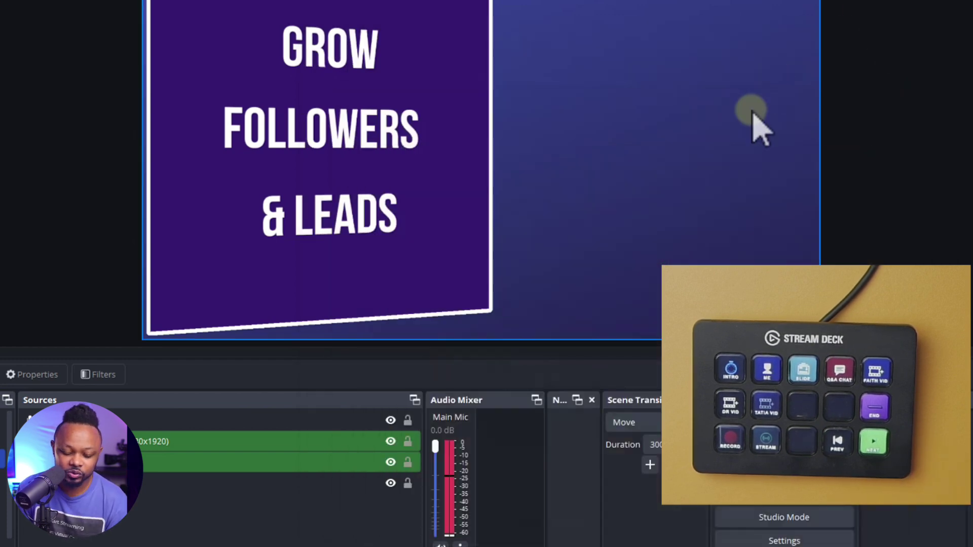